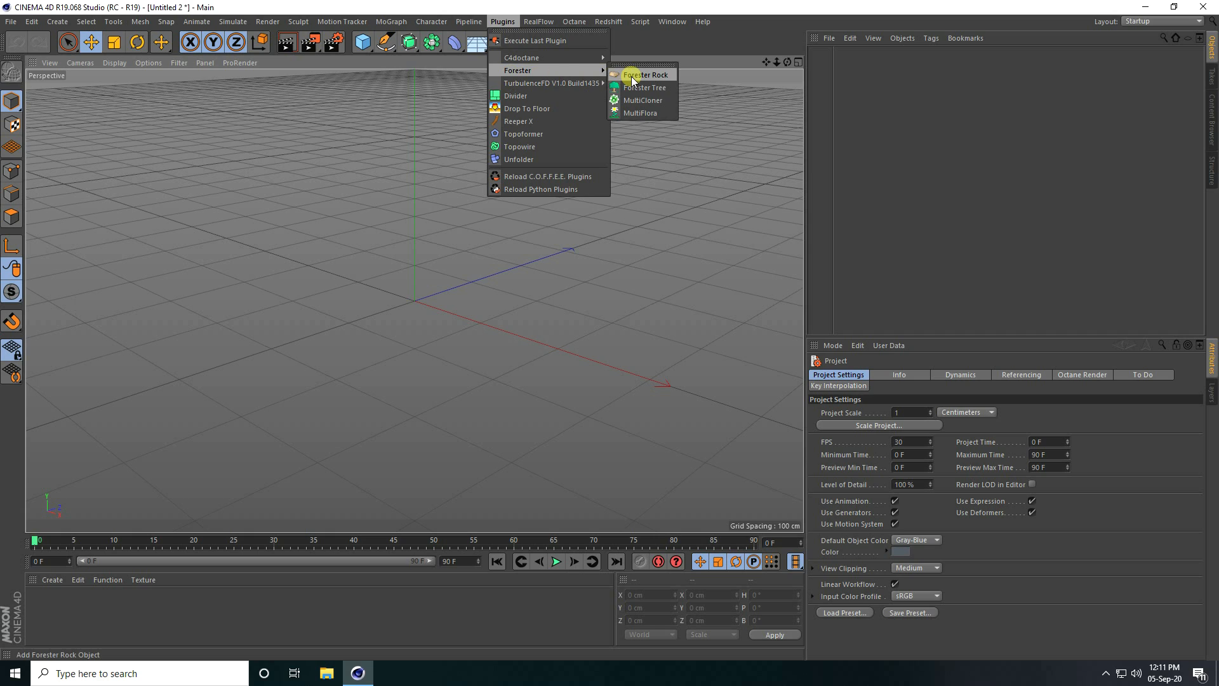
Step: Add a Forester Tree object and load the Olive preset from its tree library
{"action": "left_click", "coordinate": [662, 81]}
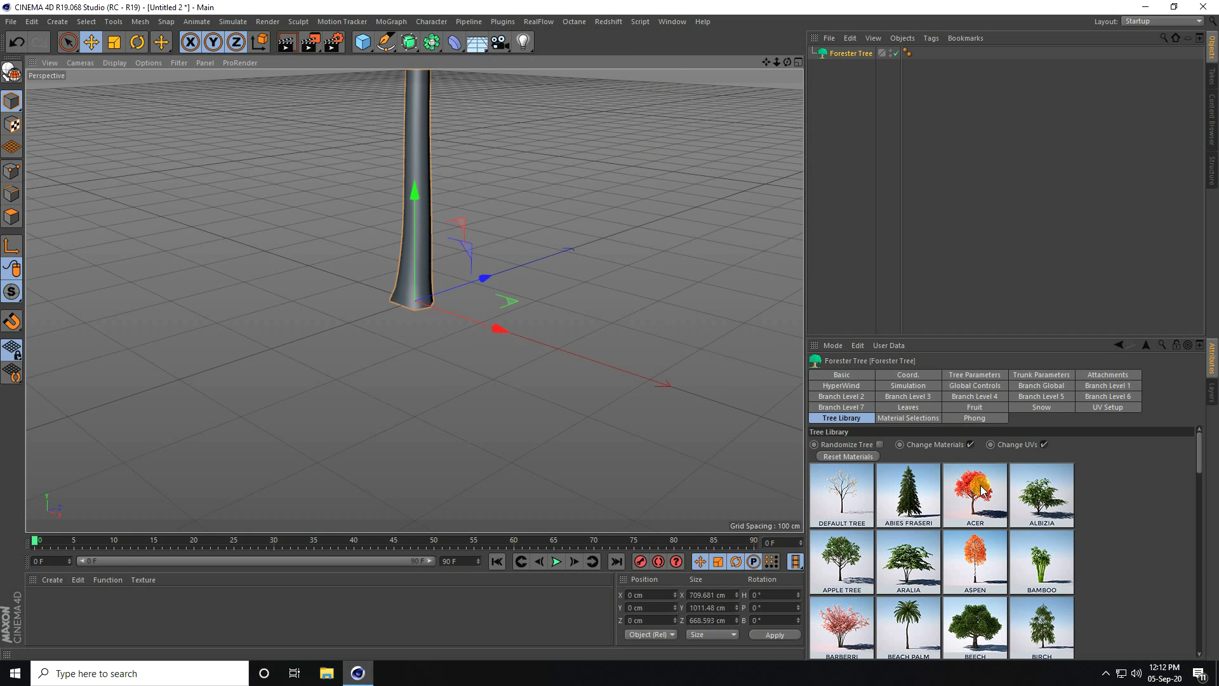
{"action": "scroll", "coordinate": [1089, 515], "scroll_direction": "down", "scroll_amount": 8}
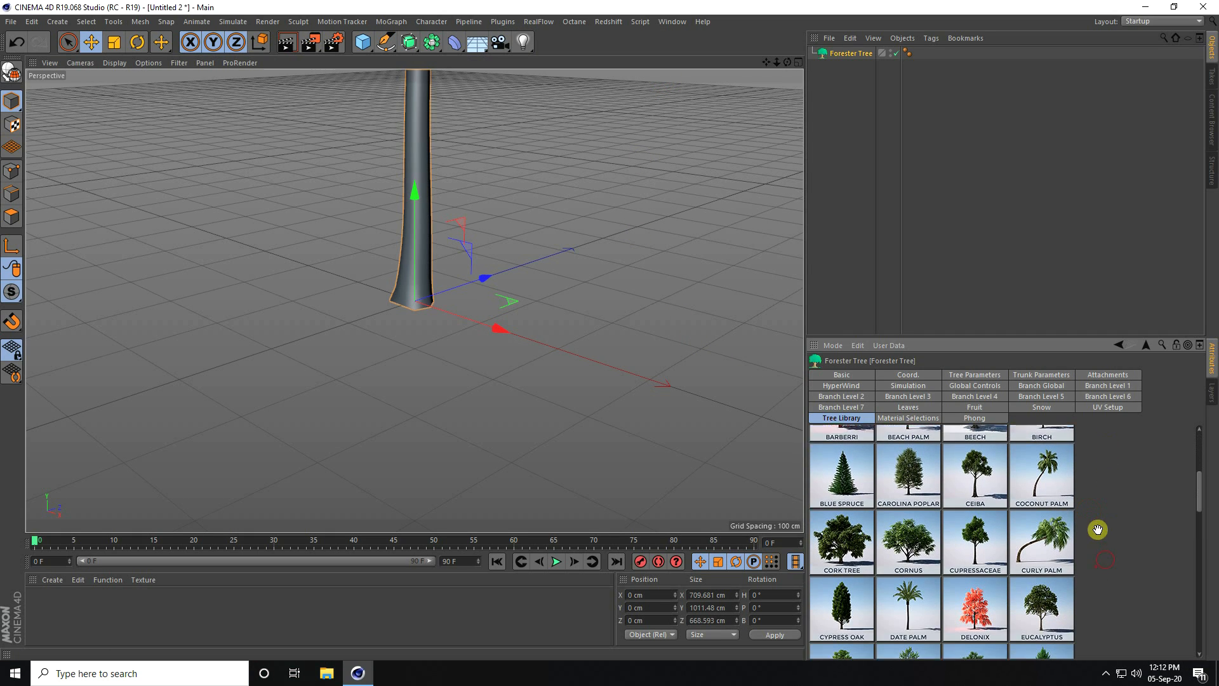
{"action": "scroll", "coordinate": [1088, 575], "scroll_direction": "down", "scroll_amount": 5}
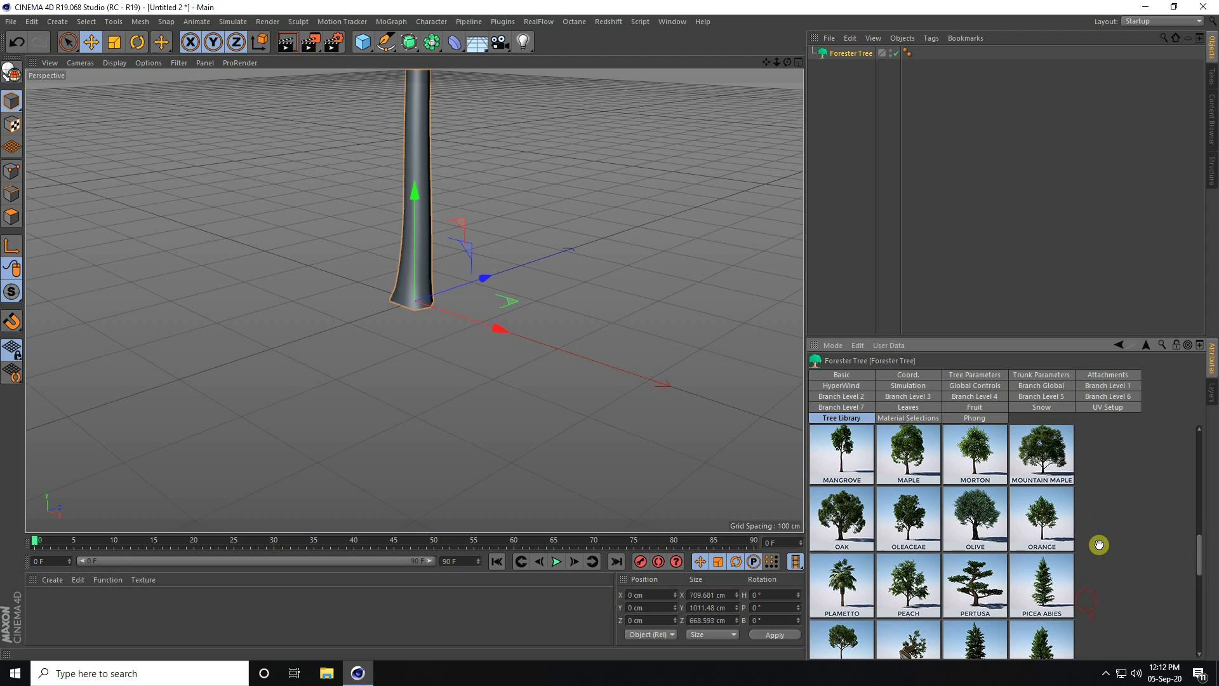
{"action": "left_click", "coordinate": [968, 529]}
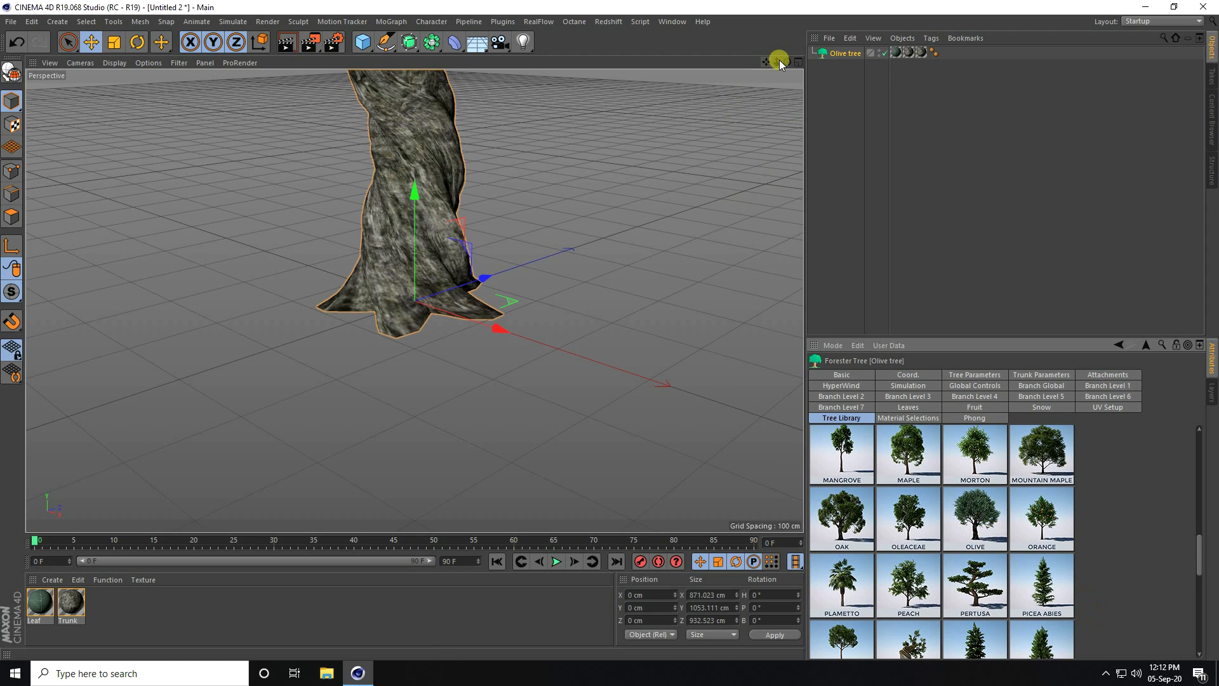
Step: Set the olive tree's Tree Size parameter to 0.6
{"action": "left_click_drag", "start_coordinate": [610, 331], "coordinate": [692, 190], "text": "alt"}
{"action": "left_click_drag", "start_coordinate": [775, 62], "coordinate": [610, 334]}
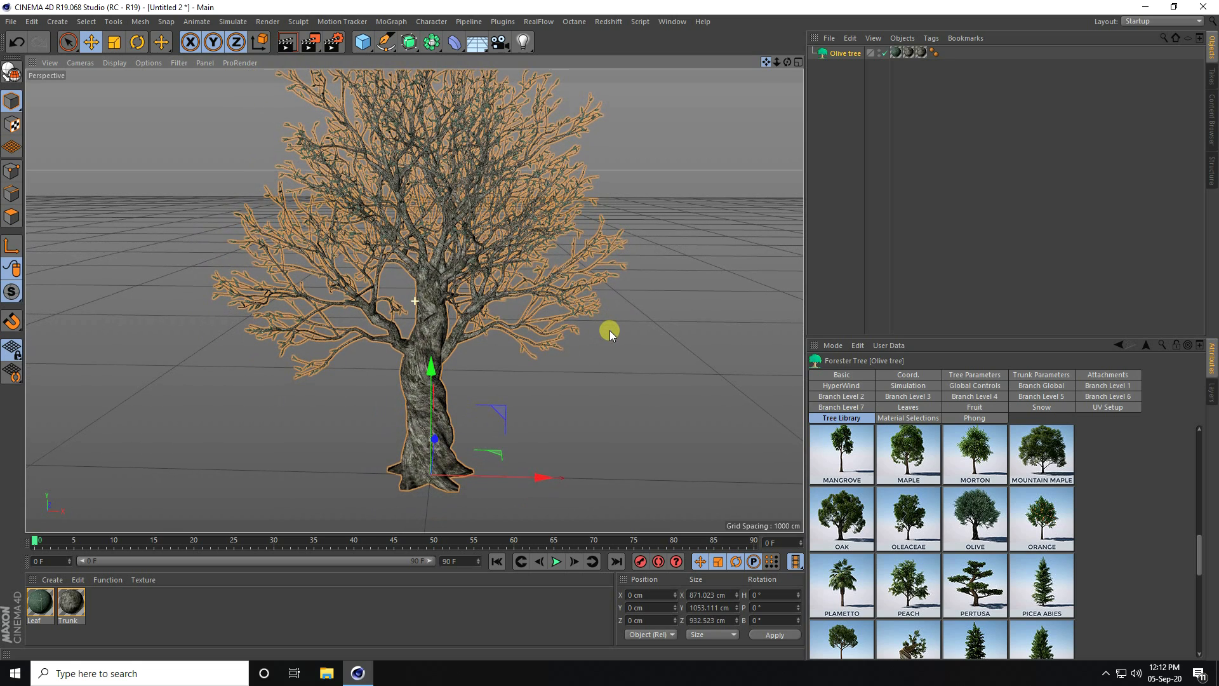
{"action": "left_click", "coordinate": [968, 375]}
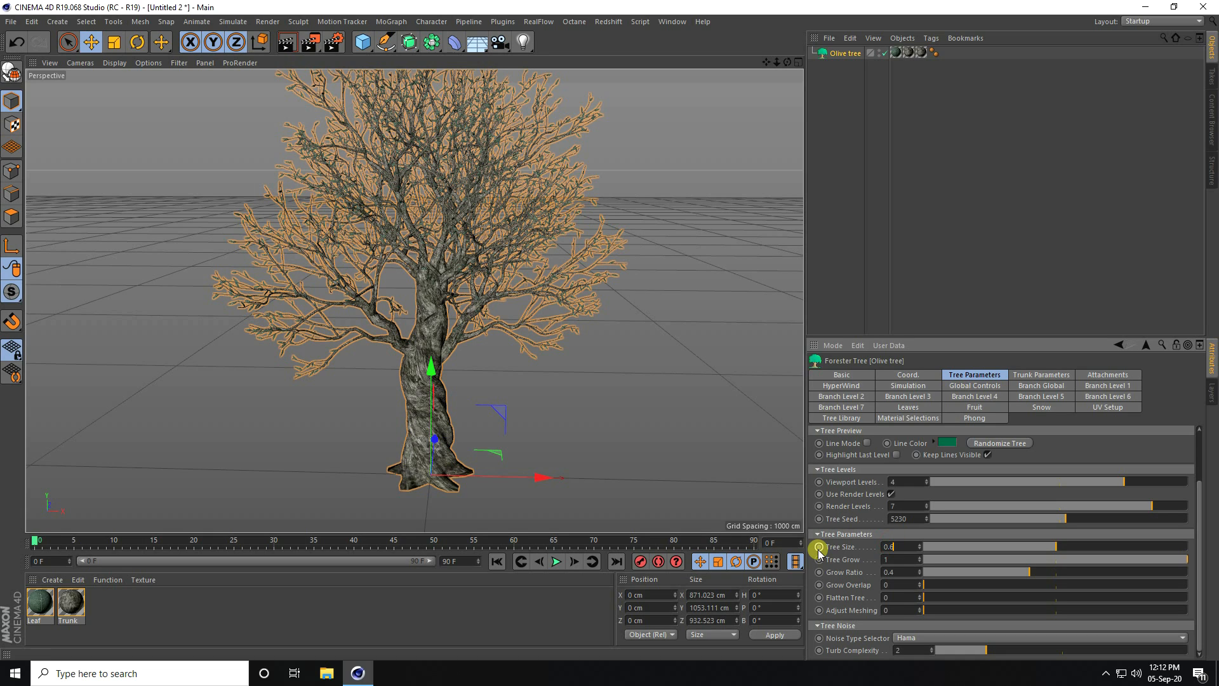
{"action": "right_click_drag", "start_coordinate": [413, 436], "coordinate": [443, 386], "text": "alt"}
{"action": "left_click_drag", "start_coordinate": [443, 385], "coordinate": [449, 369], "text": "alt"}
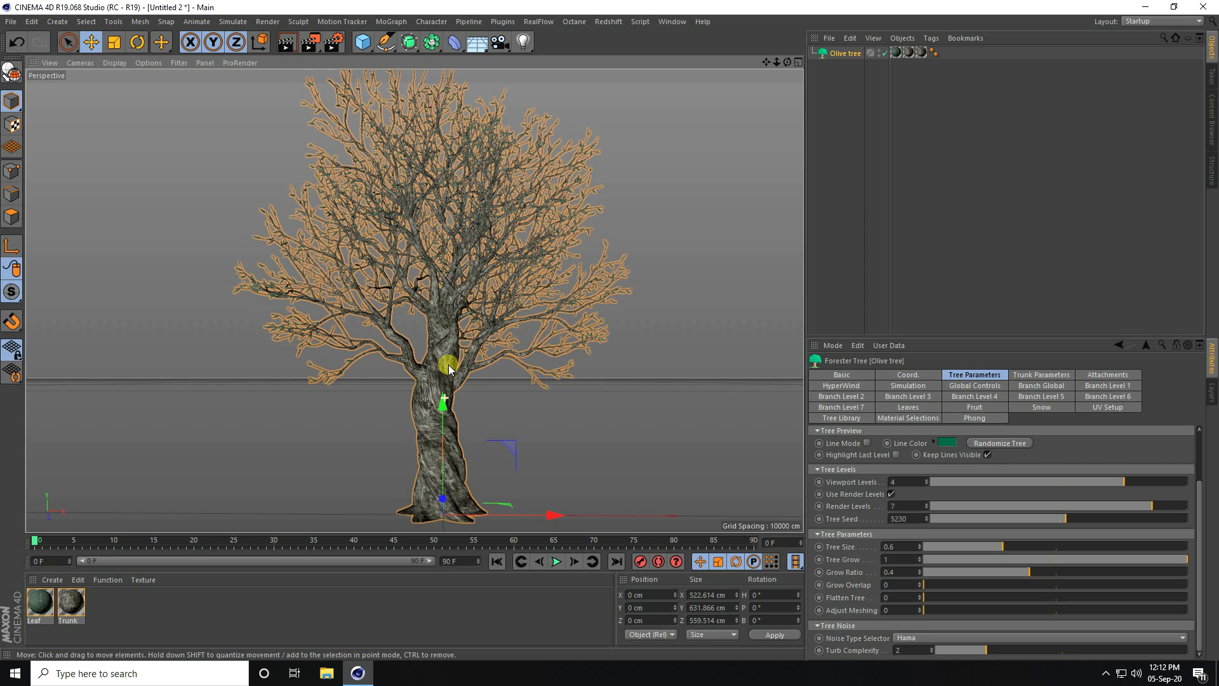
Step: Set both the viewport levels and the render levels of the olive tree to 6
{"action": "left_click", "coordinate": [927, 480]}
{"action": "left_click", "coordinate": [928, 481]}
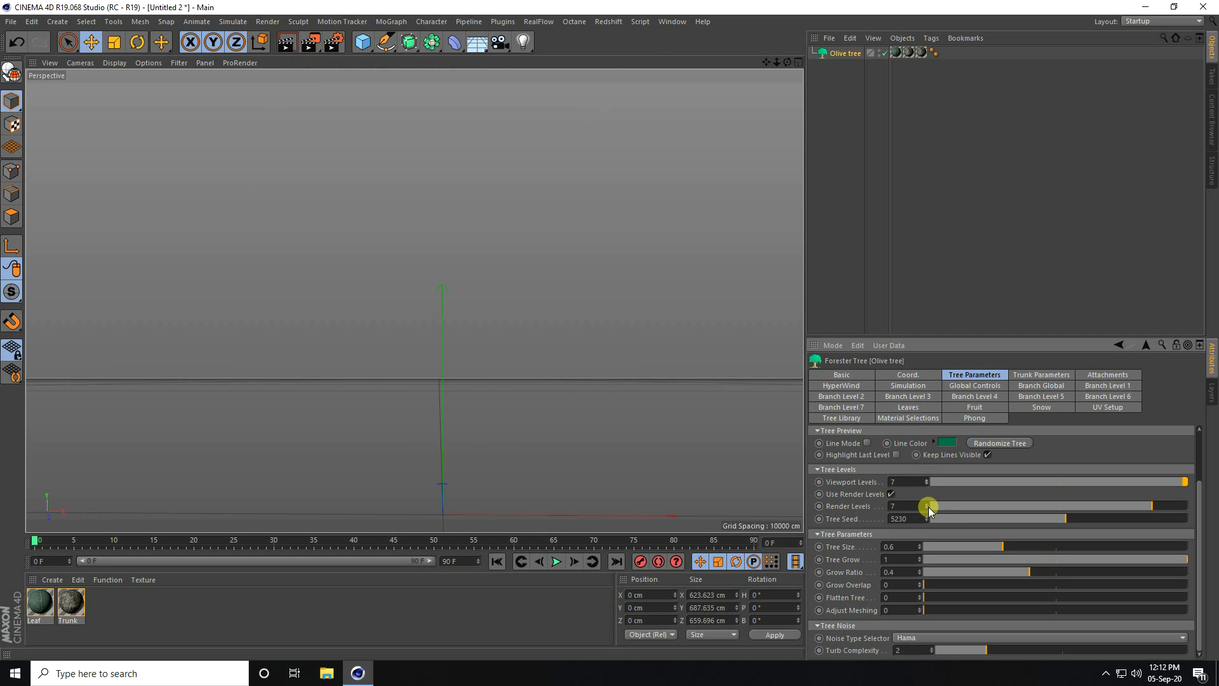
{"action": "left_click", "coordinate": [928, 510]}
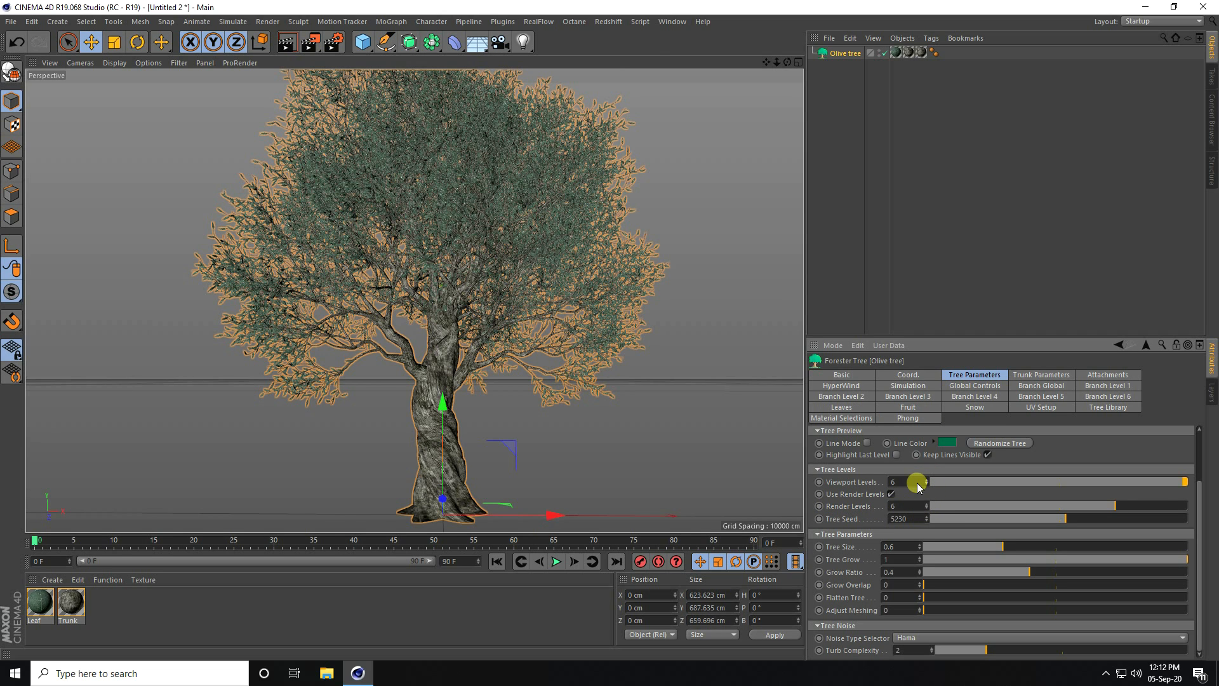
Step: Switch the perspective viewport display to Gouraud Shading (Lines) to show the tree's wireframe
{"action": "left_click_drag", "start_coordinate": [765, 62], "coordinate": [610, 335]}
{"action": "key", "text": "n"}
{"action": "key", "text": "b"}
{"action": "mouse_move", "coordinate": [420, 264]}
{"action": "right_mouse_down", "text": "alt"}
{"action": "mouse_move", "coordinate": [398, 398]}
{"action": "mouse_move", "coordinate": [418, 346]}
{"action": "right_mouse_up", "text": "alt"}
Step: Open the Octane Live Viewer, dock it beside the perspective viewport and start the live render of the tree
{"action": "left_click", "coordinate": [574, 22]}
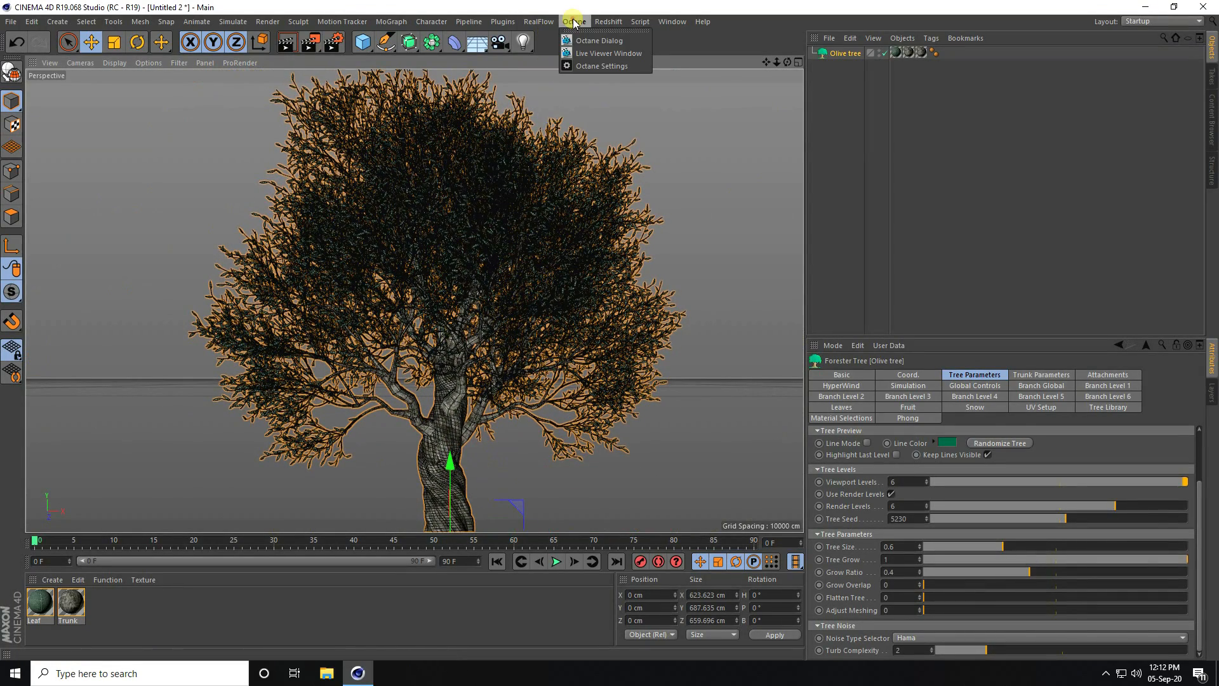
{"action": "left_click", "coordinate": [575, 54]}
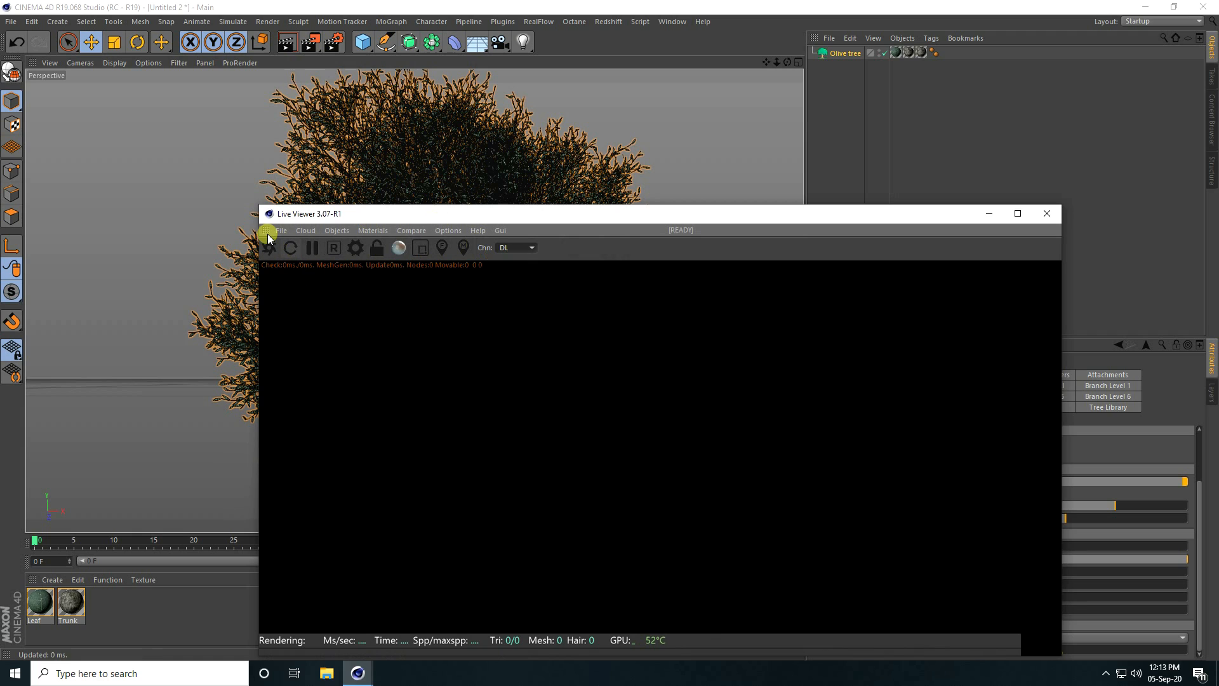
{"action": "left_click_drag", "start_coordinate": [266, 234], "coordinate": [59, 232]}
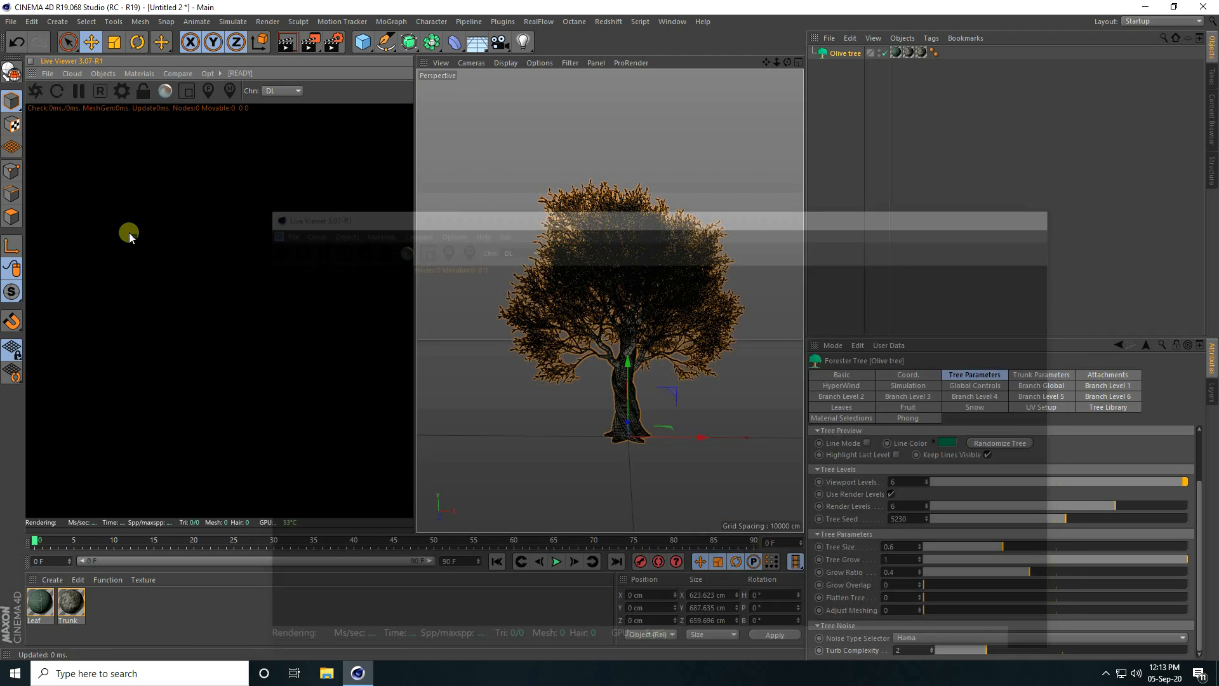
{"action": "left_click", "coordinate": [38, 98]}
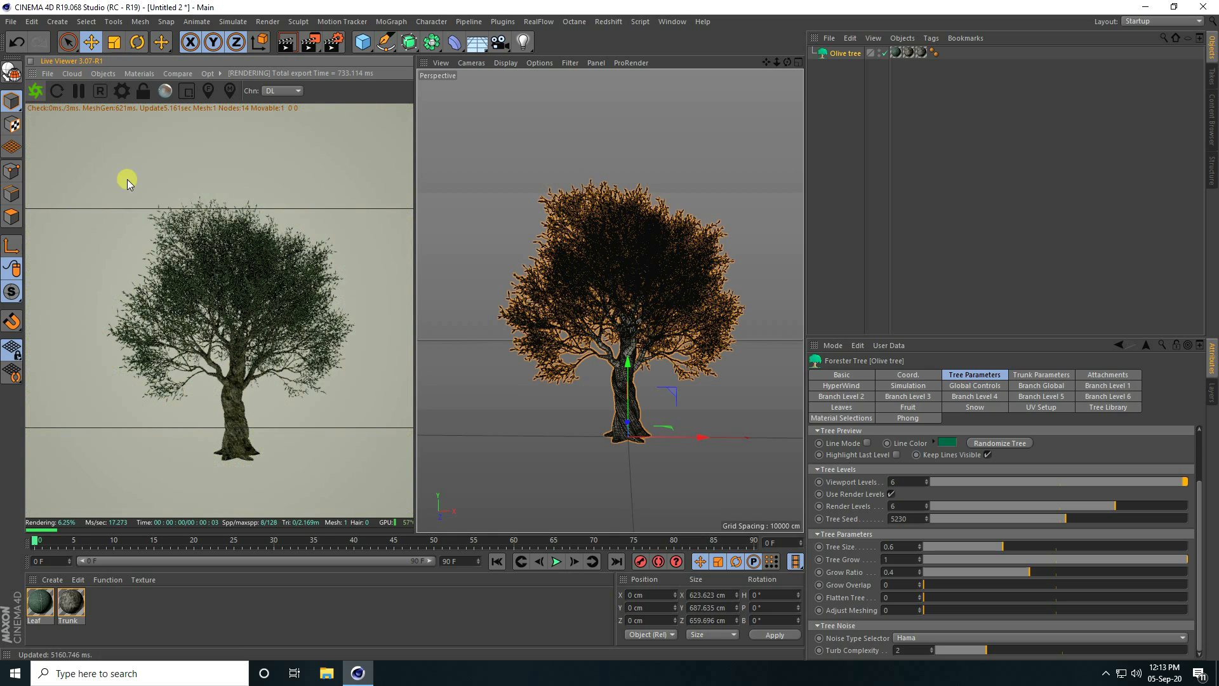
{"action": "left_click_drag", "start_coordinate": [766, 63], "coordinate": [749, 36]}
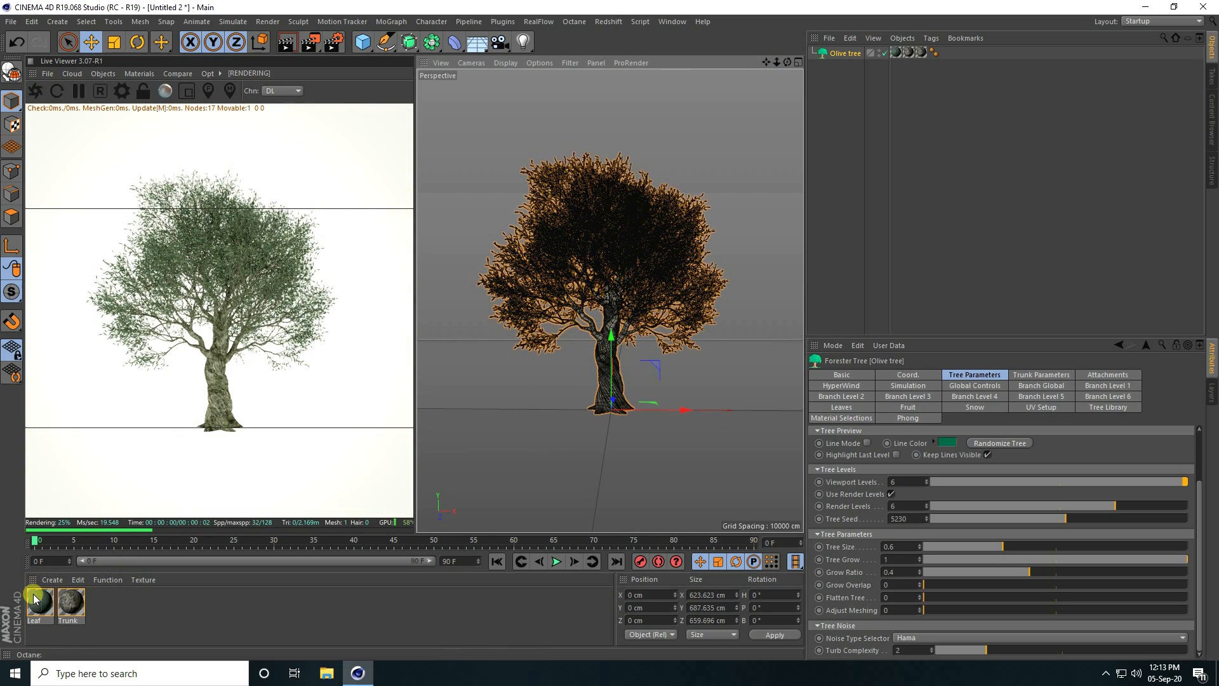
Step: Convert the Leaf and Trunk materials to Octane materials and remove the unused originals
{"action": "left_click_drag", "start_coordinate": [153, 593], "coordinate": [70, 621]}
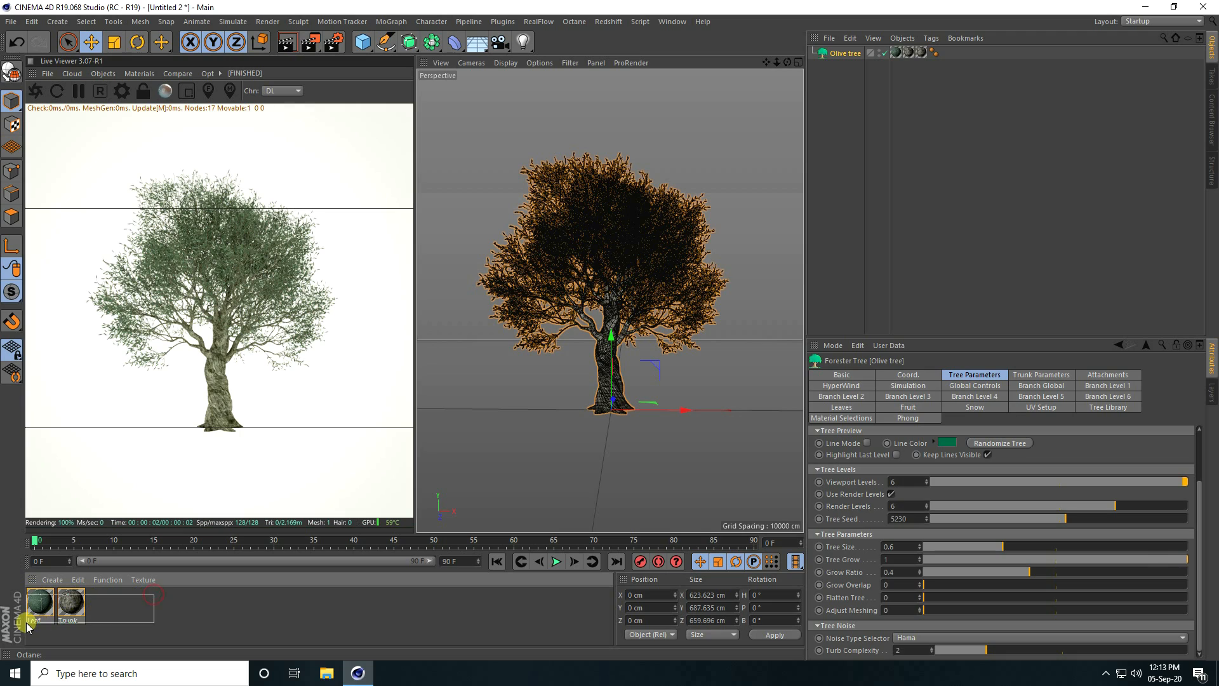
{"action": "left_click", "coordinate": [133, 72]}
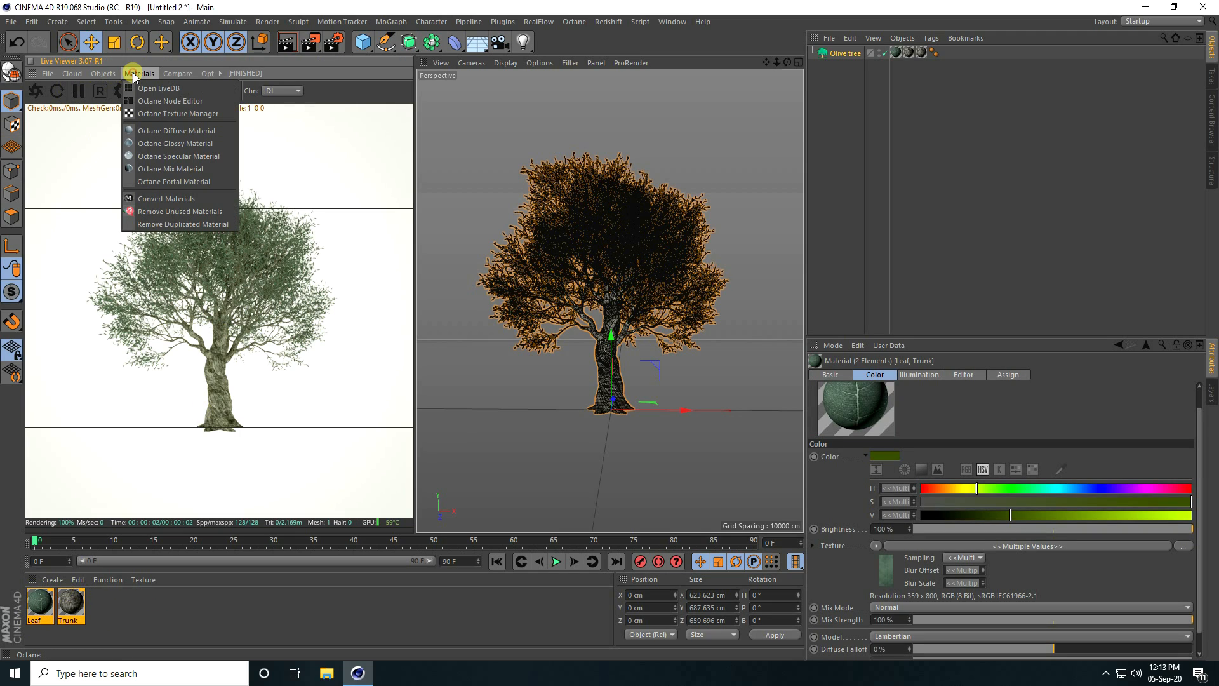
{"action": "left_click", "coordinate": [187, 201]}
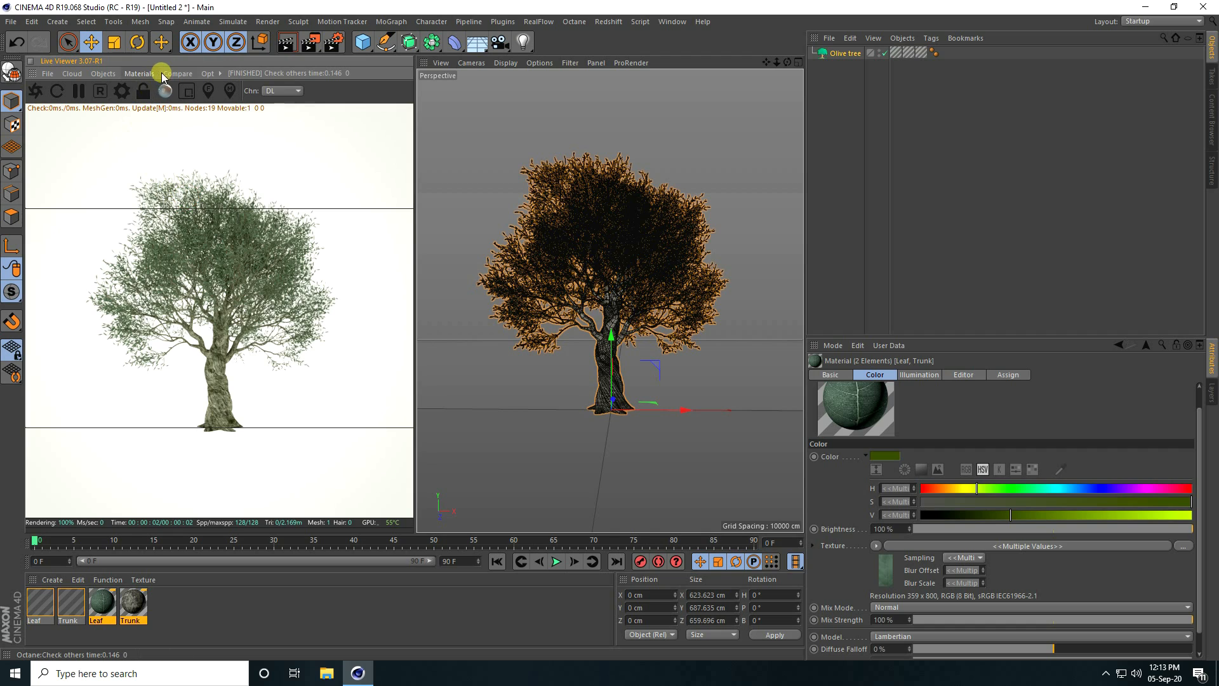
{"action": "left_click", "coordinate": [136, 74]}
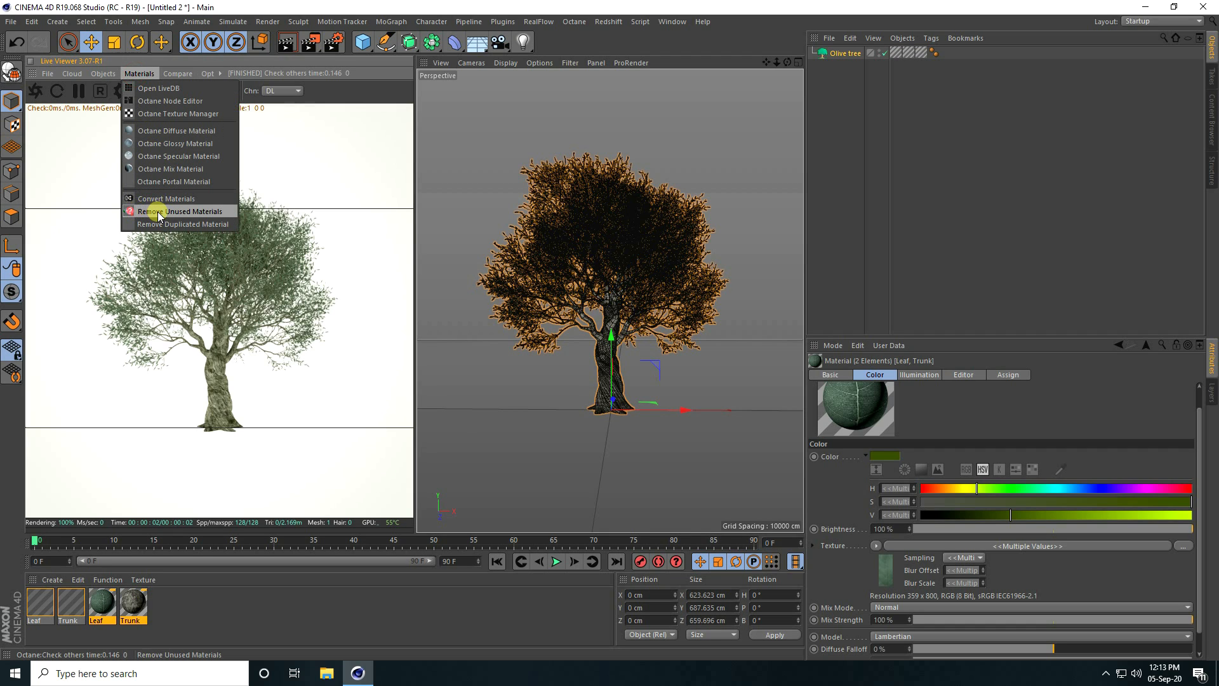
{"action": "left_click", "coordinate": [207, 210]}
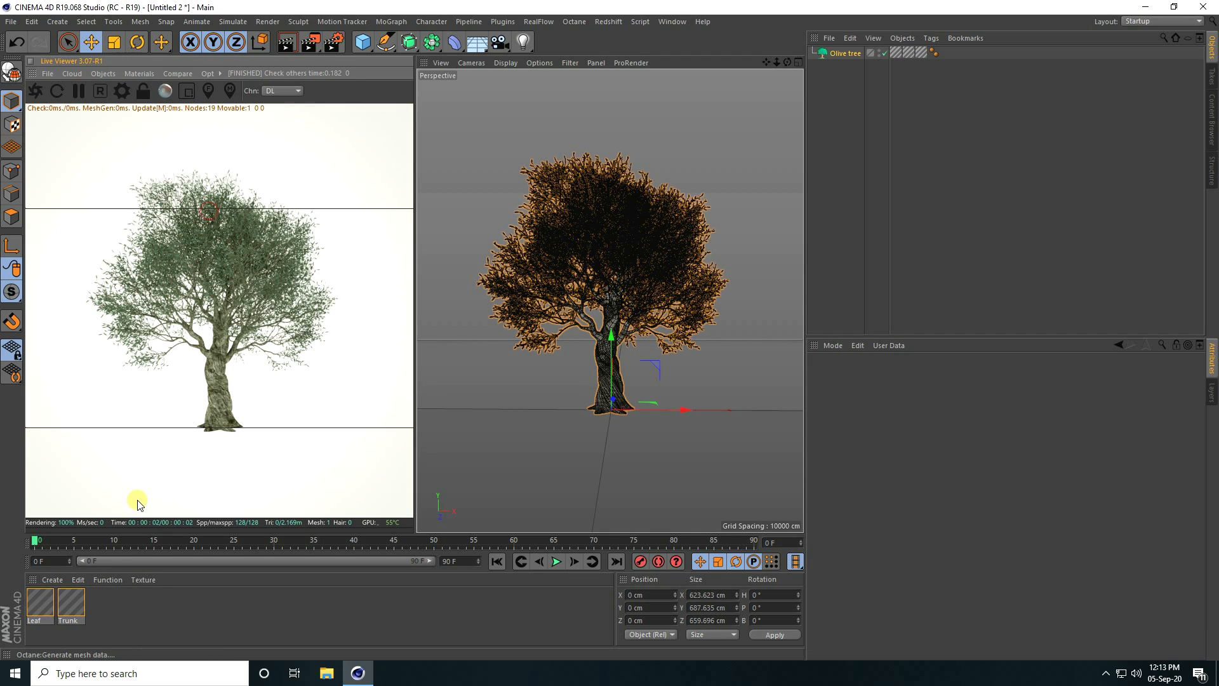
Step: Connect the Trunk material's ImageTexture node to its Bump input in the Octane Node Editor, then close the editors
{"action": "left_click", "coordinate": [71, 605]}
{"action": "double_click", "coordinate": [71, 606]}
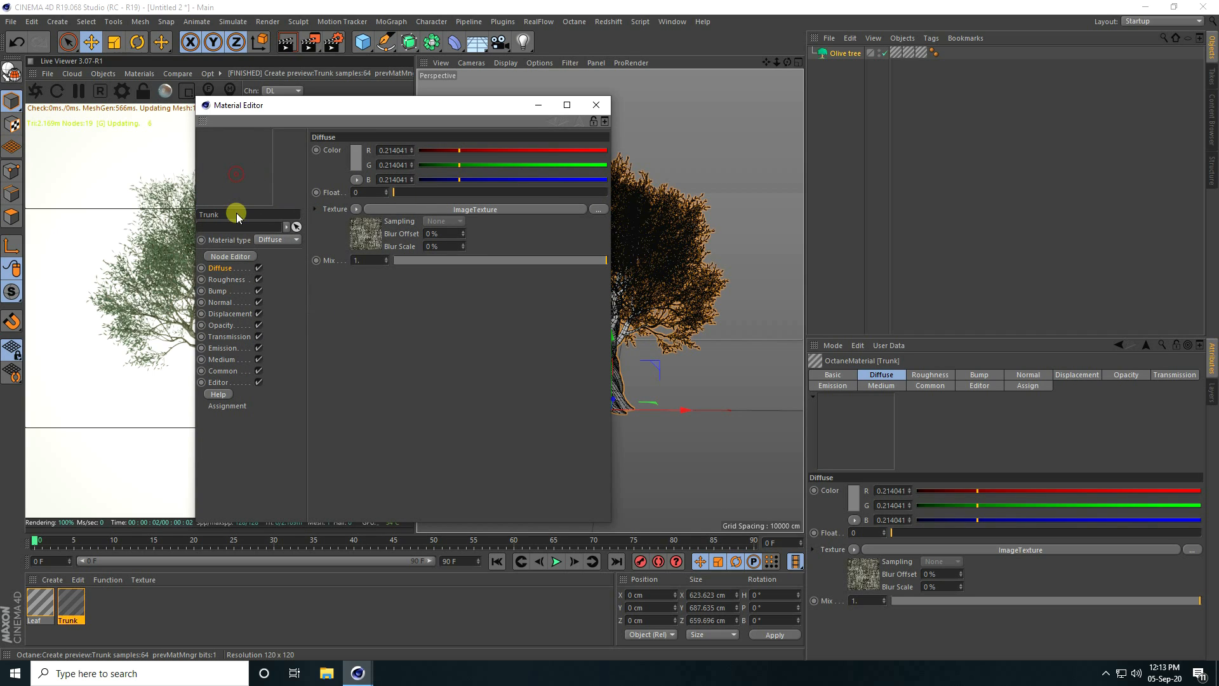
{"action": "left_click", "coordinate": [231, 257]}
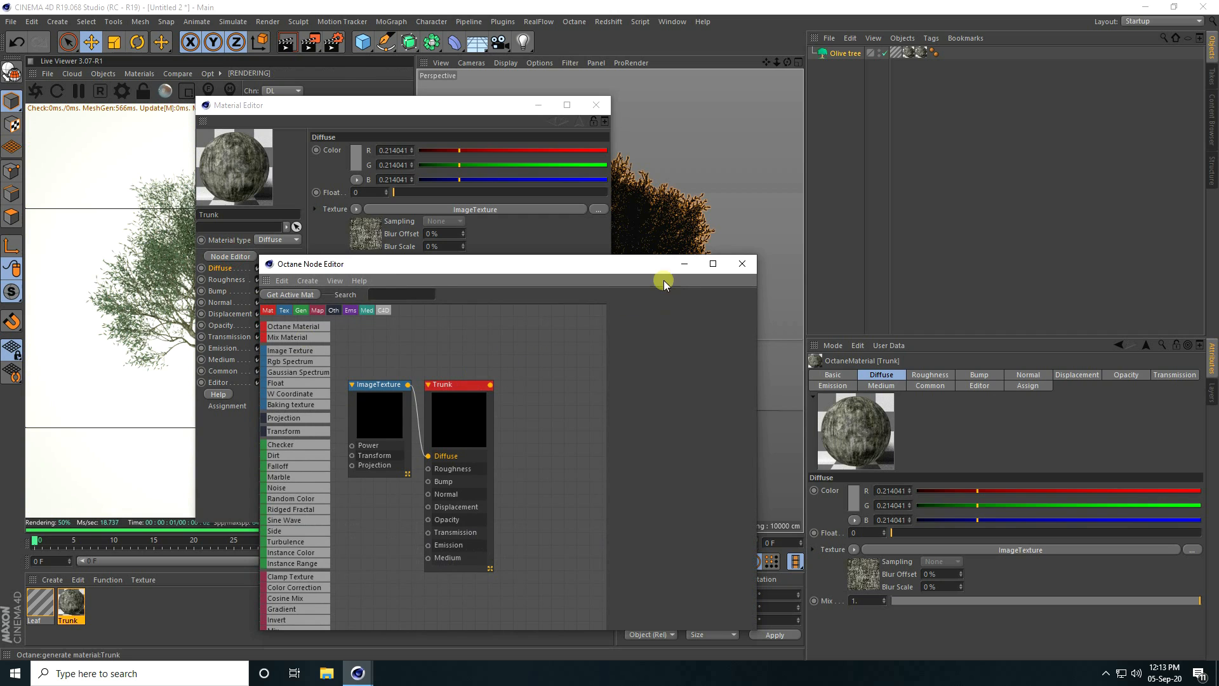
{"action": "left_click", "coordinate": [712, 263]}
{"action": "left_click_drag", "start_coordinate": [191, 127], "coordinate": [295, 147]}
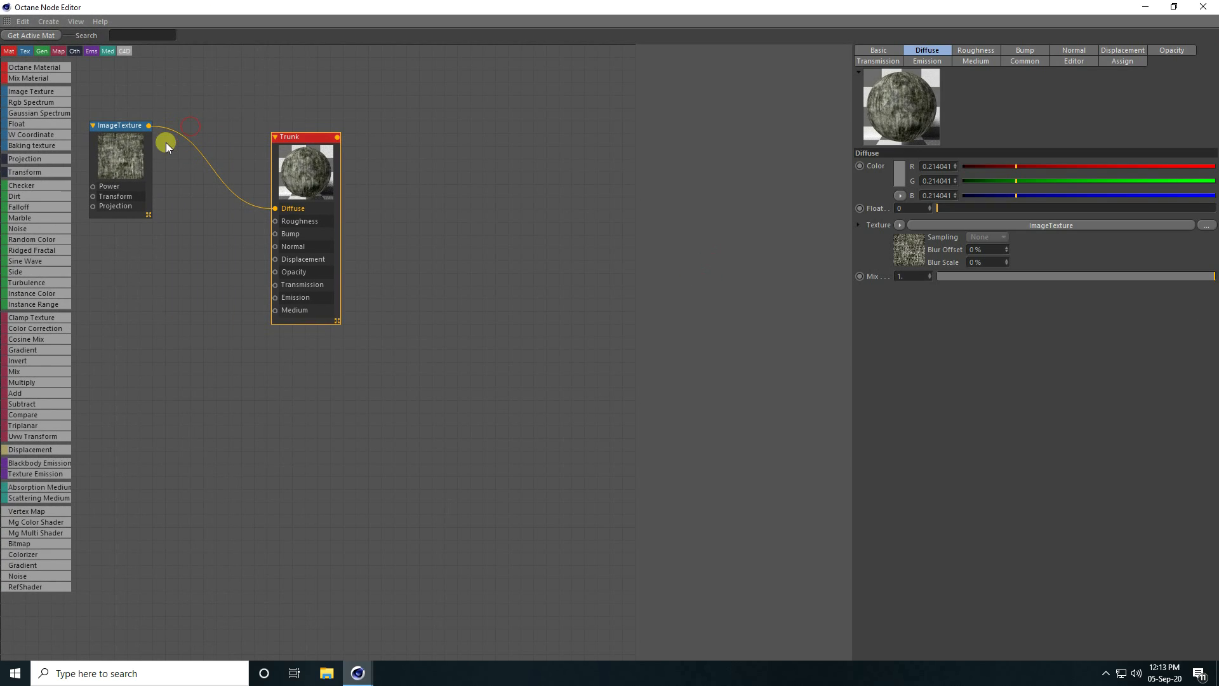
{"action": "left_click_drag", "start_coordinate": [148, 126], "coordinate": [275, 241]}
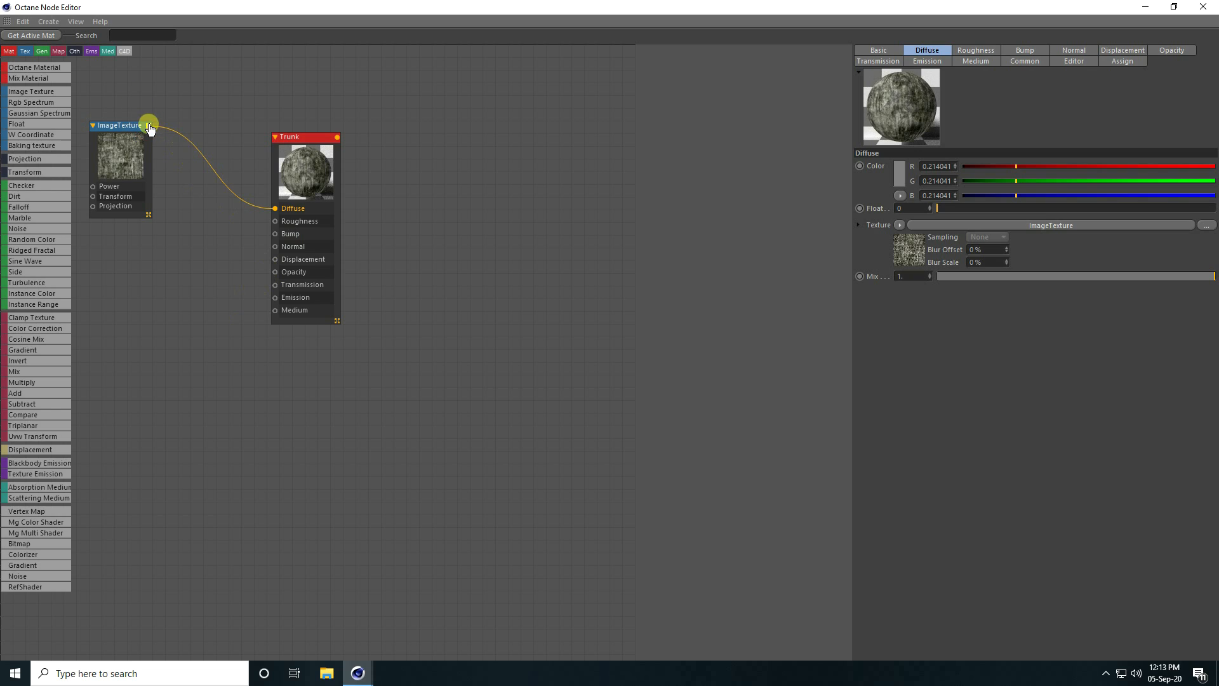
{"action": "left_click_drag", "start_coordinate": [150, 127], "coordinate": [274, 237]}
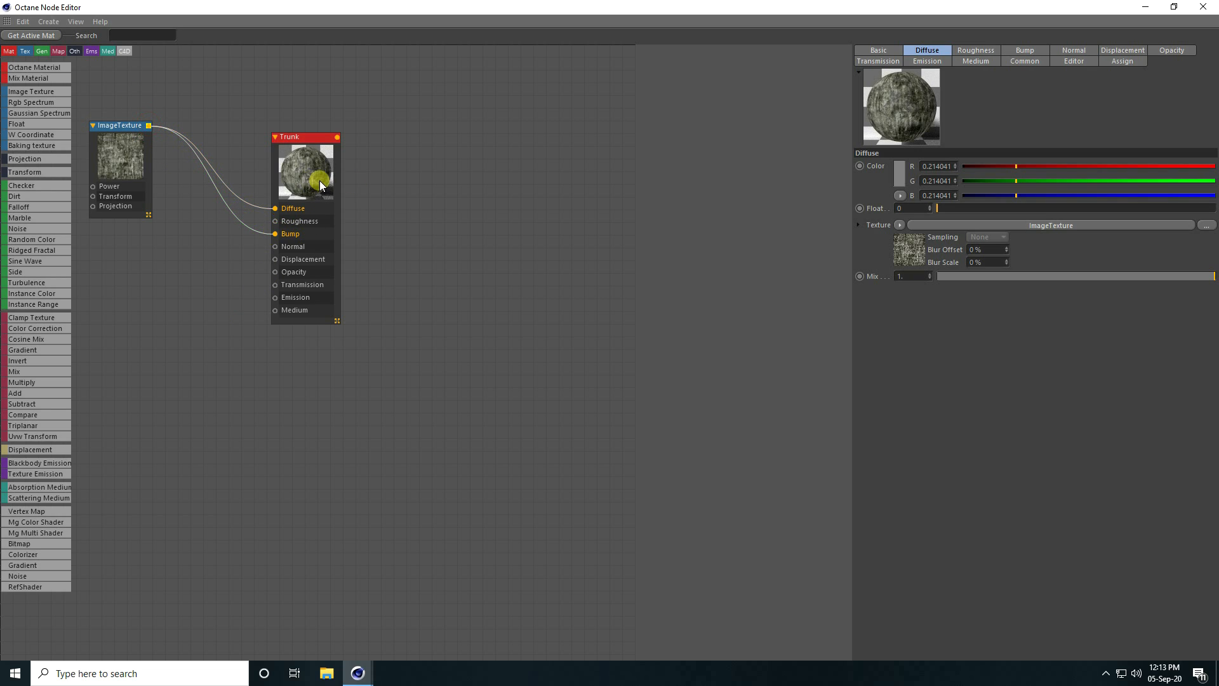
{"action": "left_click", "coordinate": [1203, 9]}
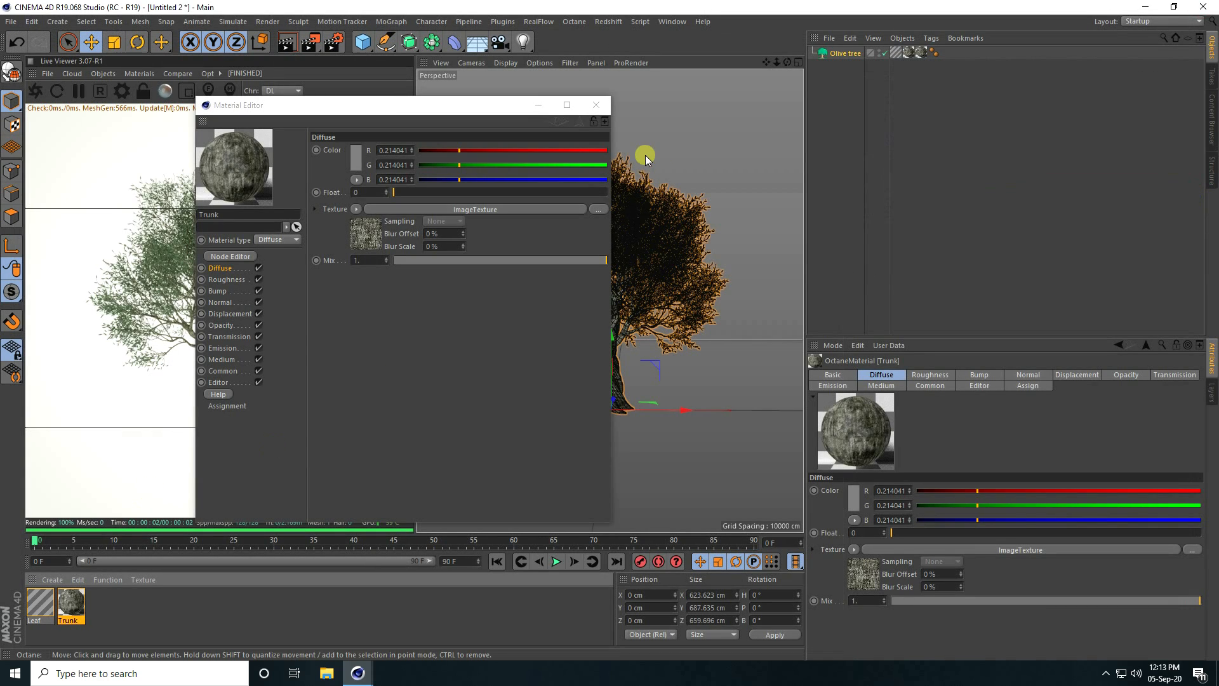
{"action": "left_click", "coordinate": [591, 104]}
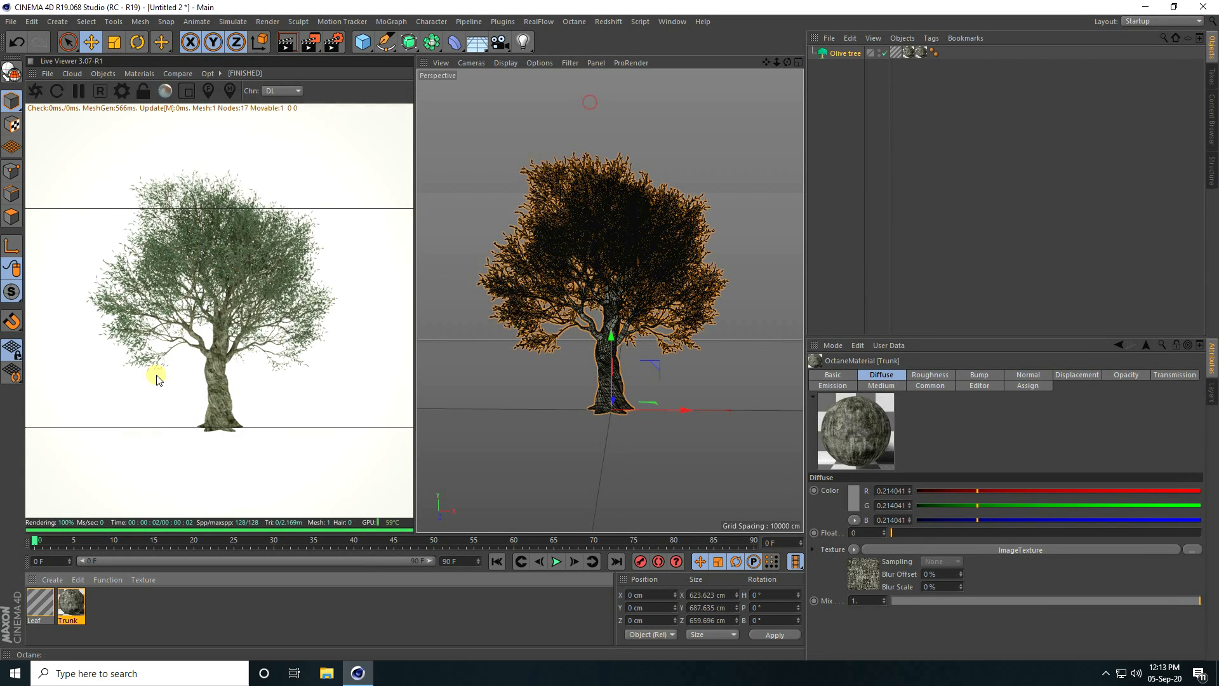
Step: Create a new Octane Material and add a Texture emission to its Emission channel
{"action": "left_click", "coordinate": [50, 581]}
{"action": "mouse_move", "coordinate": [63, 475]}
{"action": "mouse_move", "coordinate": [245, 449]}
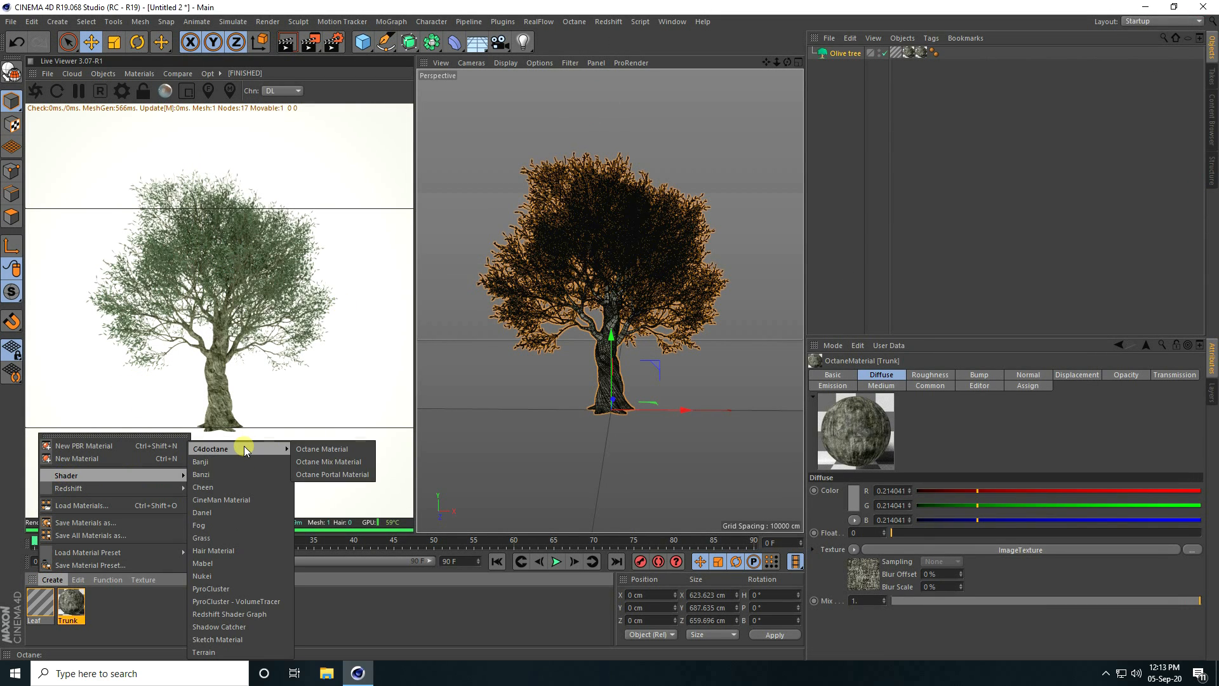
{"action": "left_click", "coordinate": [321, 450]}
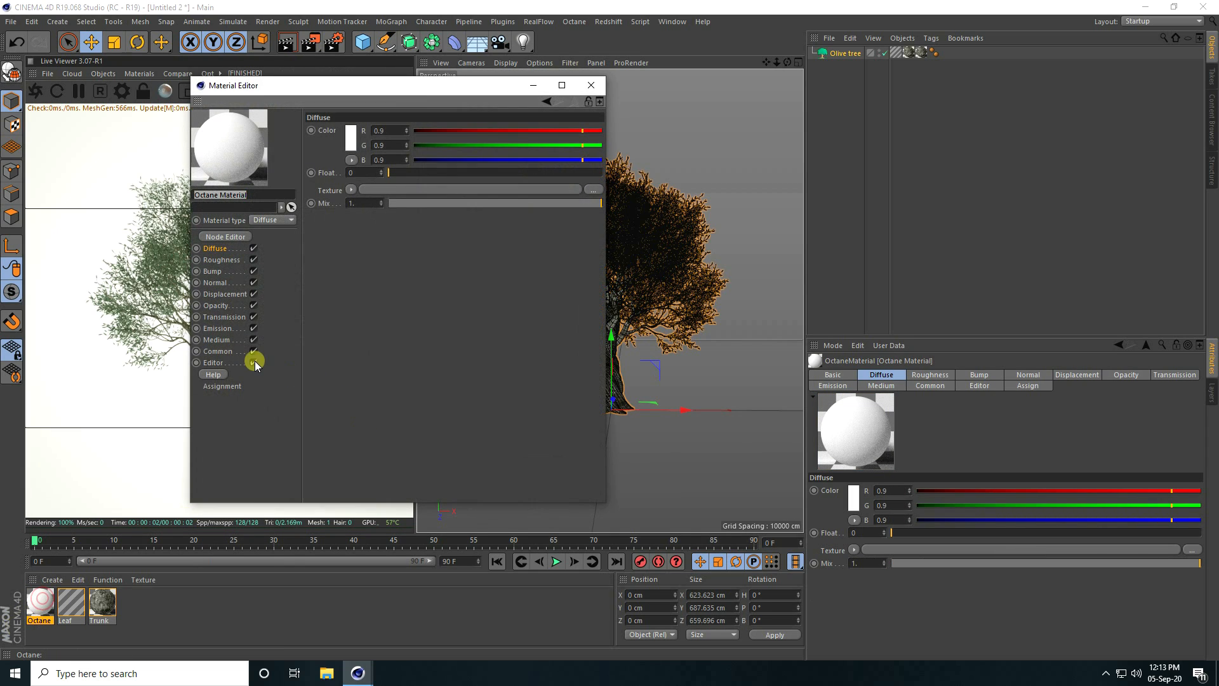
{"action": "left_click", "coordinate": [215, 329]}
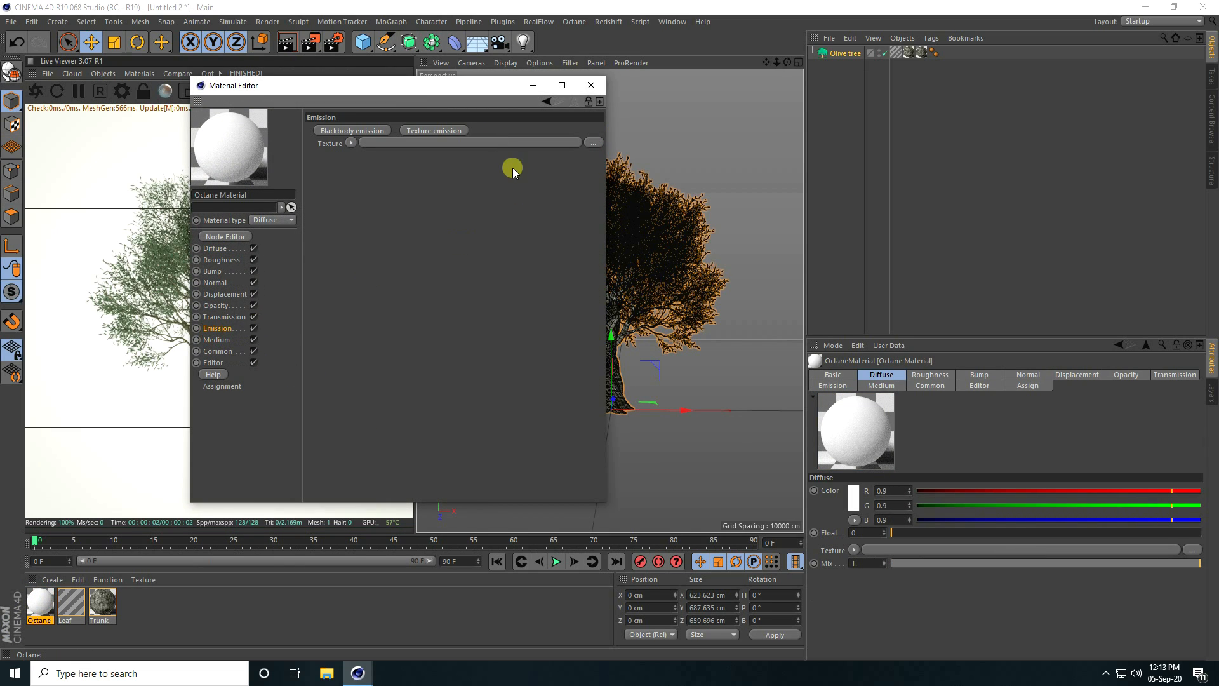
{"action": "left_click", "coordinate": [457, 132]}
{"action": "left_click", "coordinate": [359, 176]}
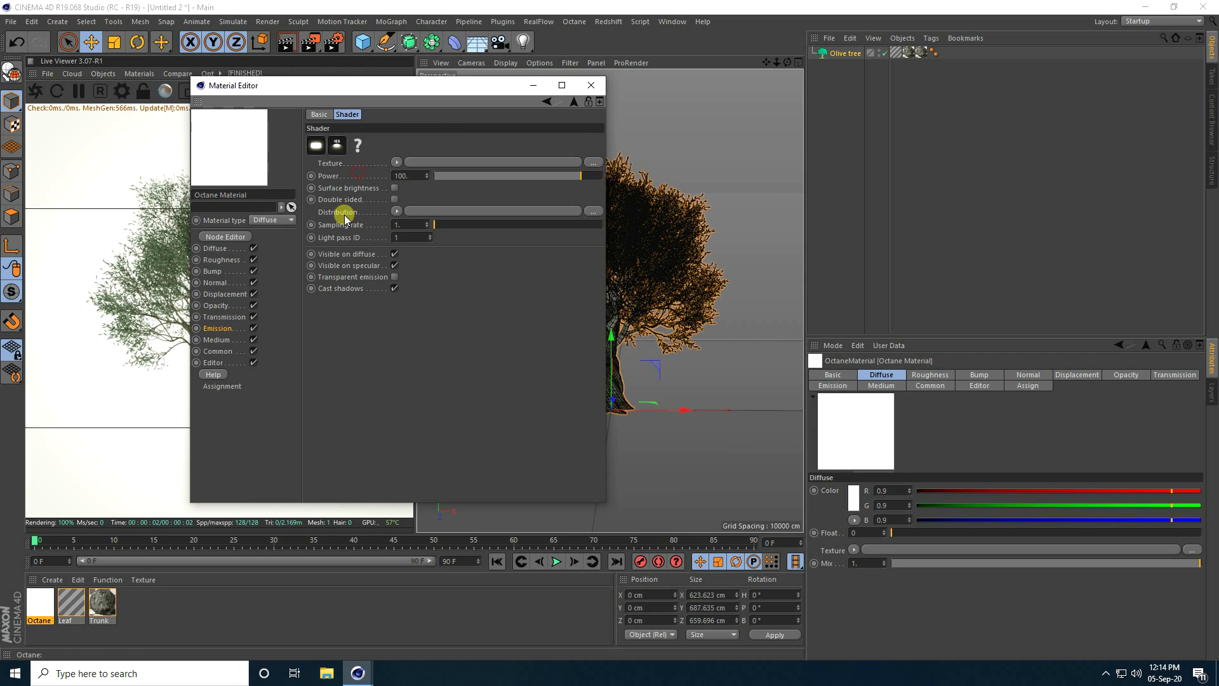
Step: Assign an RgbSpectrum shader as the texture of the new material's emission
{"action": "left_click", "coordinate": [396, 163]}
{"action": "mouse_move", "coordinate": [436, 400]}
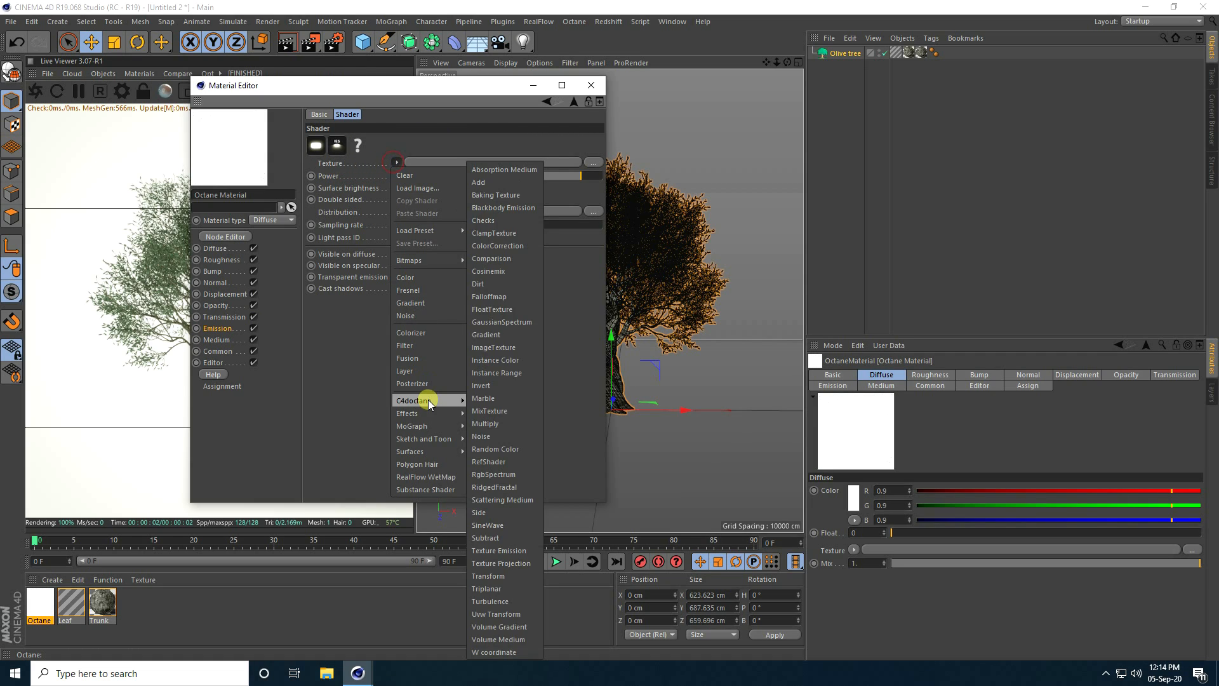
{"action": "left_click", "coordinate": [488, 475]}
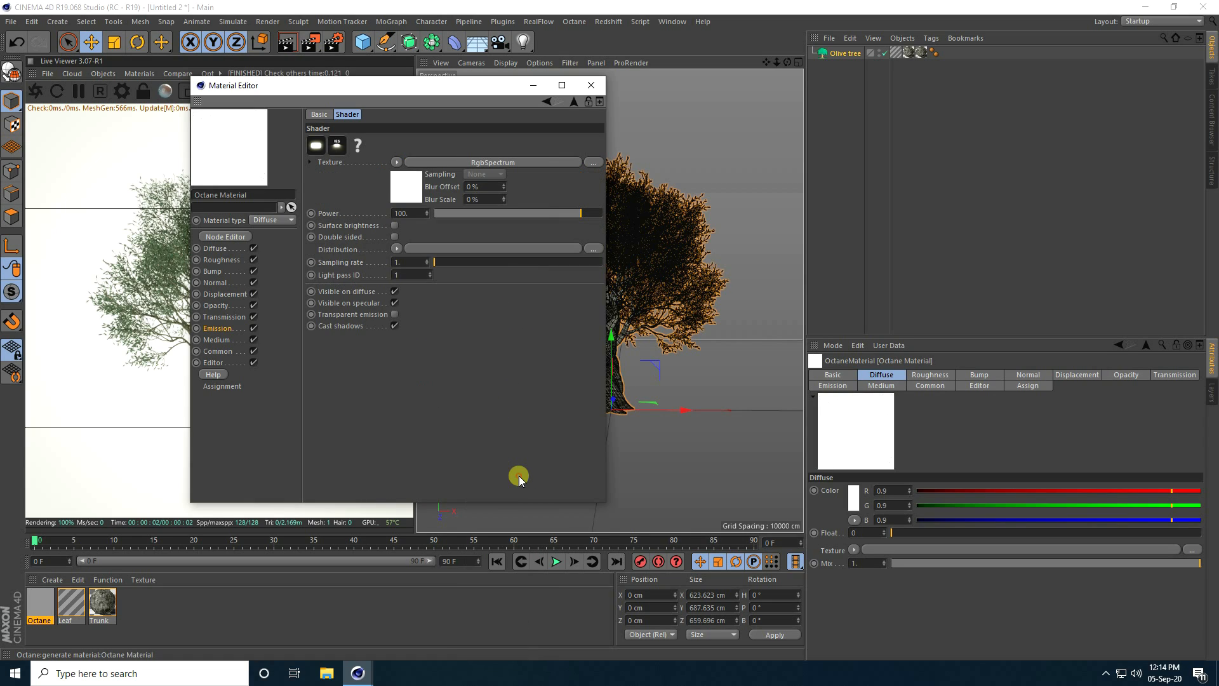
Step: Set the emission's RgbSpectrum color to hue 200°, saturation 100% and value 100%
{"action": "left_click", "coordinate": [406, 182]}
{"action": "left_click", "coordinate": [348, 148]}
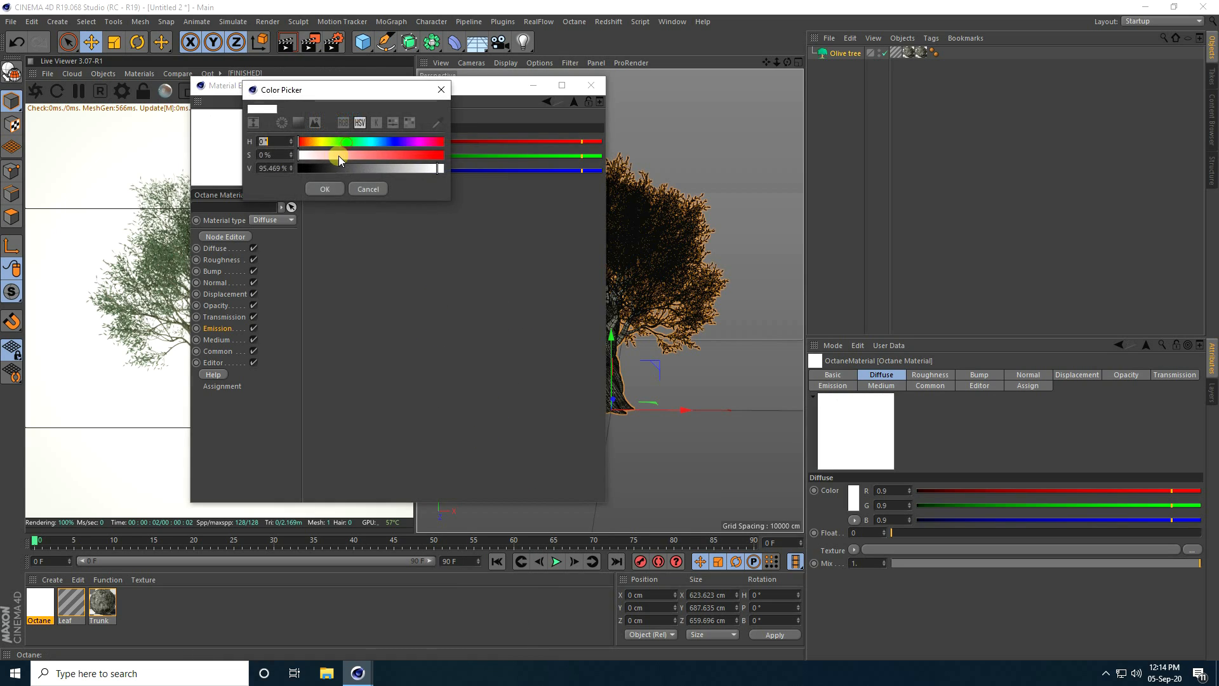
{"action": "left_click", "coordinate": [263, 141]}
{"action": "type", "text": "200"}
{"action": "key", "text": "Tab"}
{"action": "type", "text": "100"}
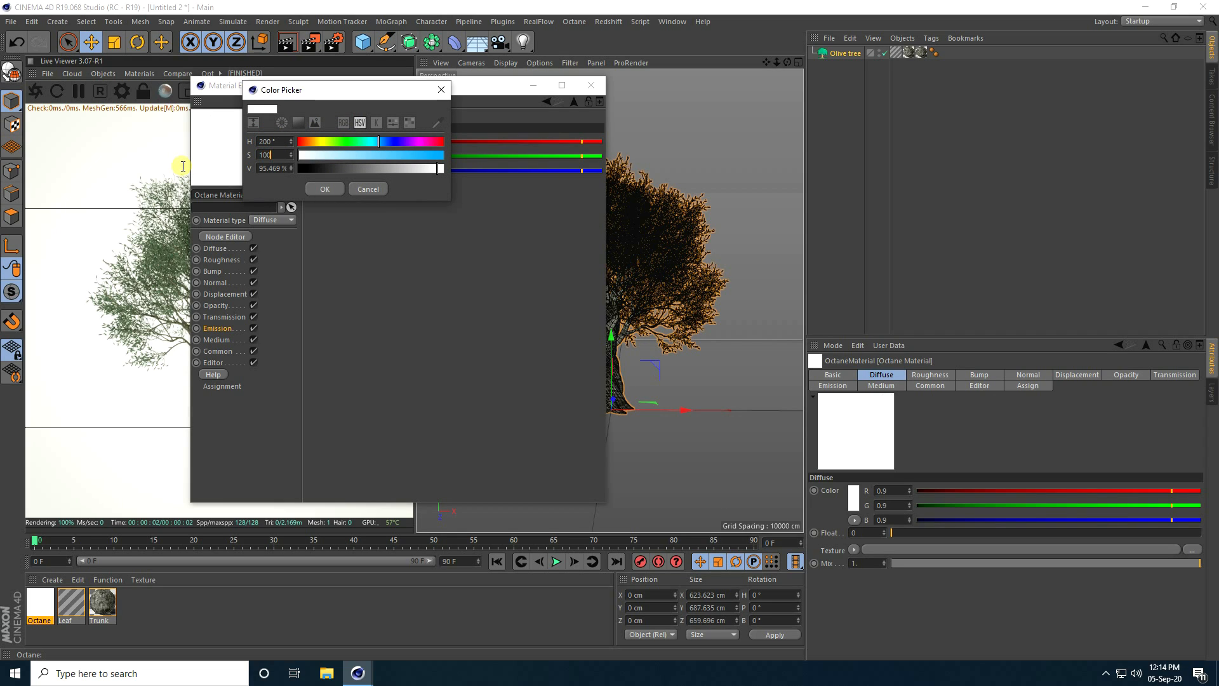
{"action": "key", "text": "Tab"}
{"action": "type", "text": "100"}
{"action": "key", "text": "Return"}
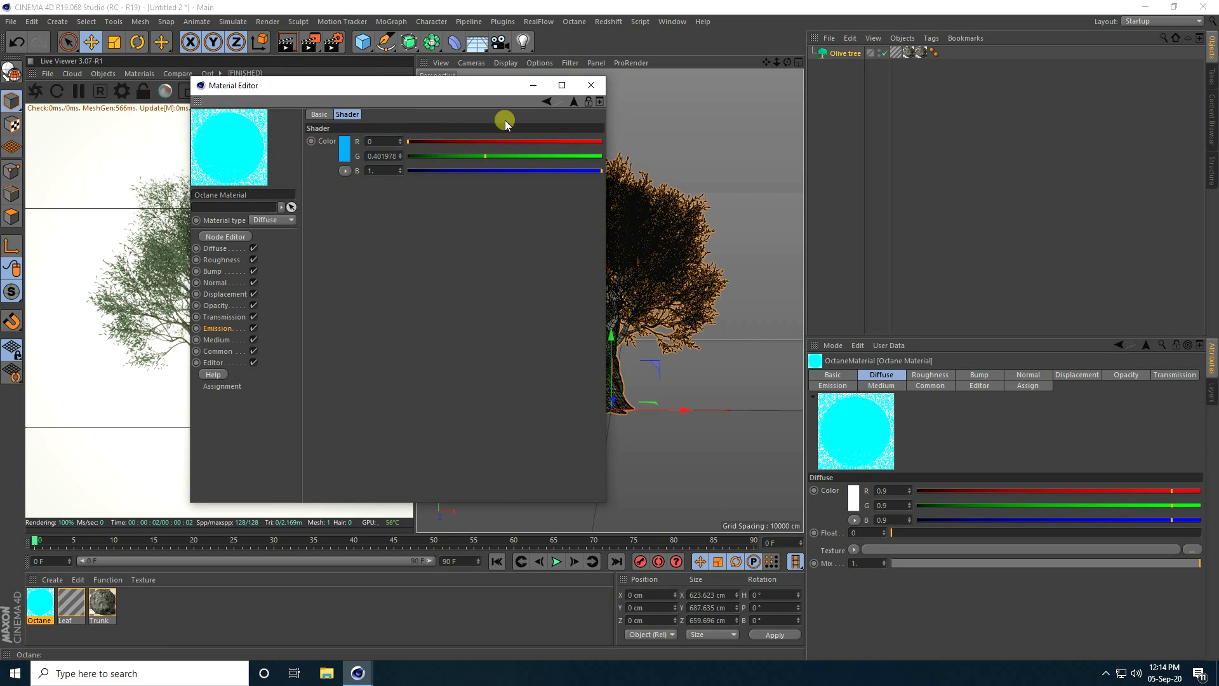
Step: Set the texture emission's power to 5, enable Surface brightness and Double sided, and close the material editor
{"action": "left_click", "coordinate": [546, 101]}
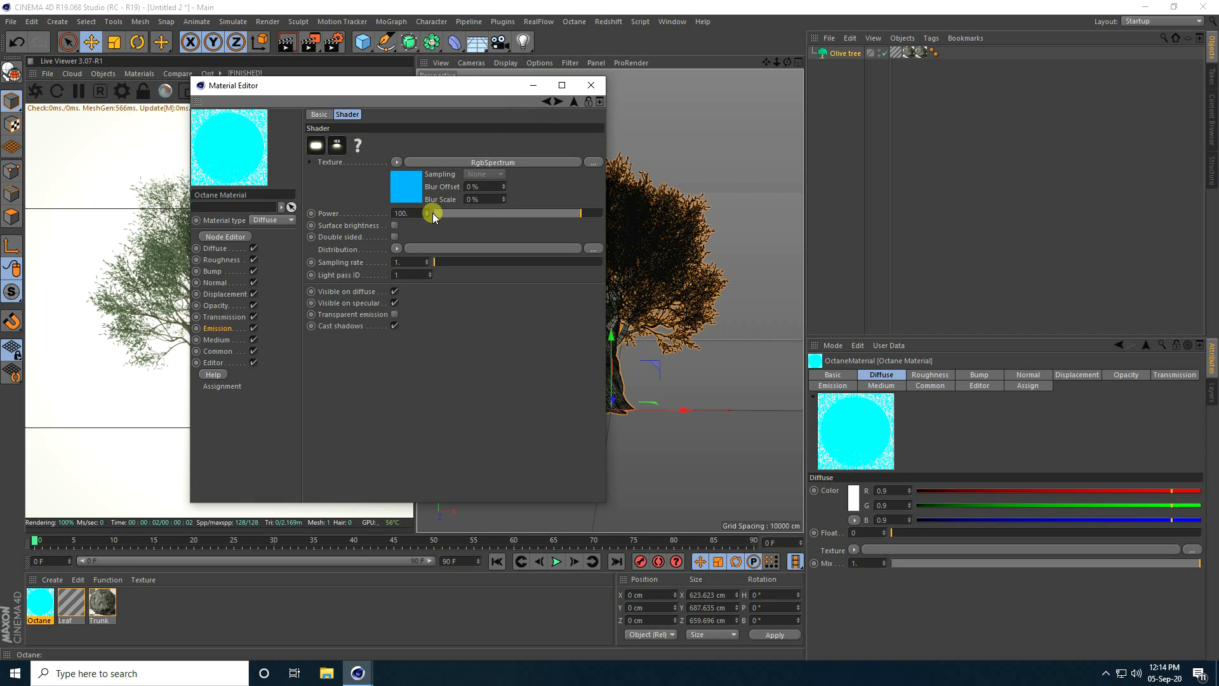
{"action": "left_click", "coordinate": [413, 213]}
{"action": "type", "text": "5"}
{"action": "key", "text": "Return"}
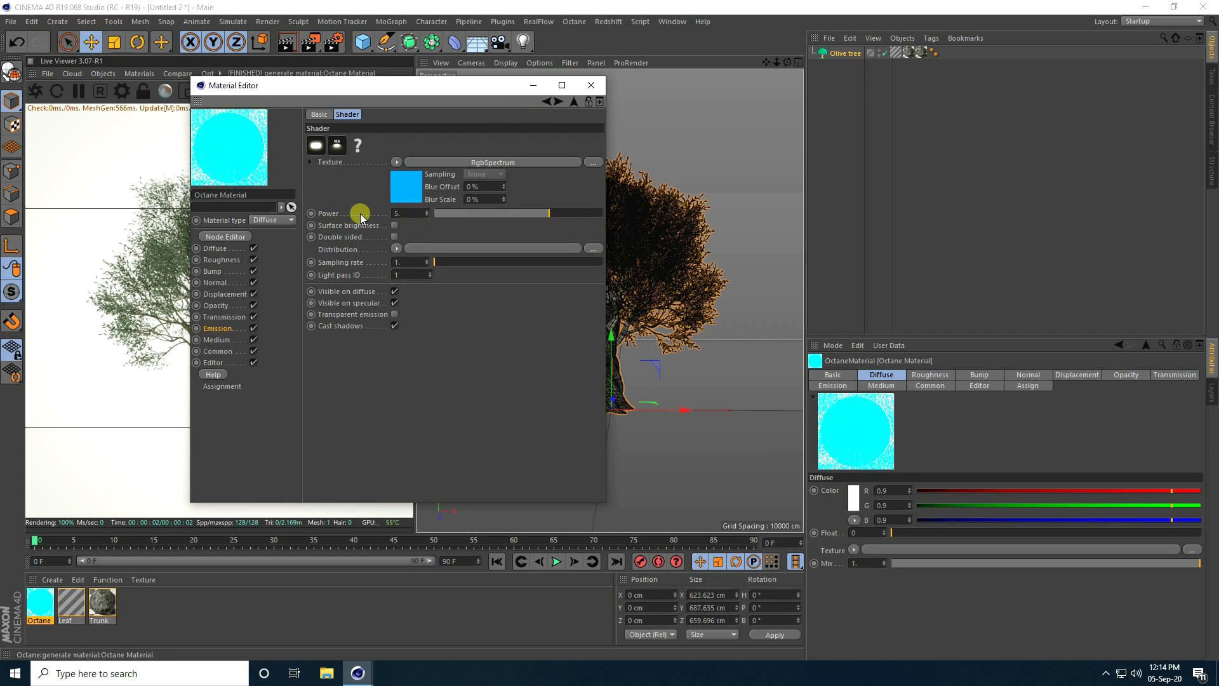
{"action": "left_click", "coordinate": [394, 226]}
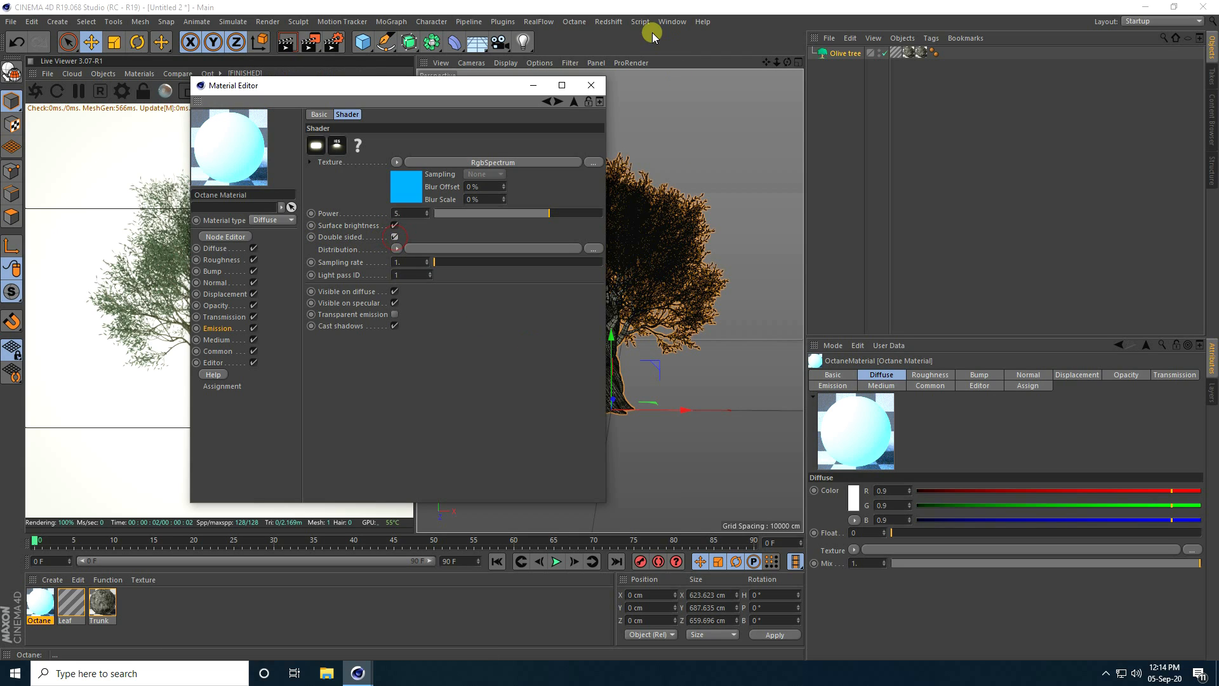
{"action": "left_click", "coordinate": [592, 85]}
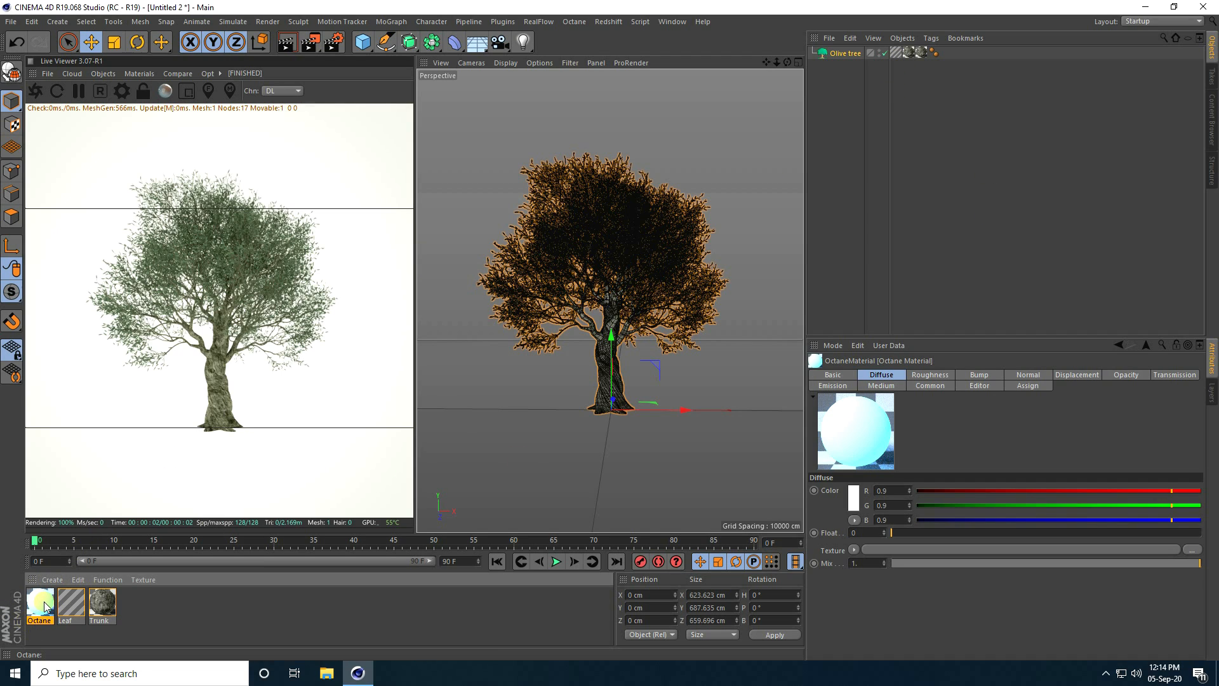
Step: Replace the leaf material on the Olive tree with the blue emission material and inspect the glowing foliage up close
{"action": "left_click_drag", "start_coordinate": [513, 330], "coordinate": [896, 53]}
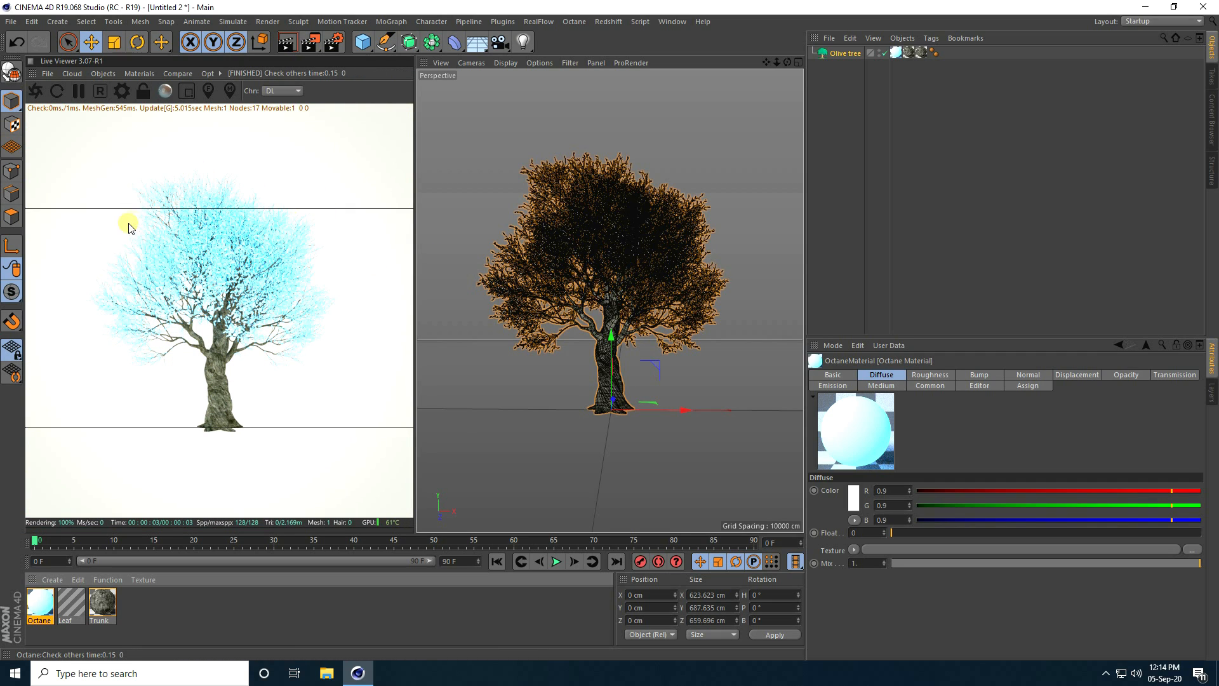
{"action": "scroll", "coordinate": [656, 216], "scroll_direction": "up", "scroll_amount": 5}
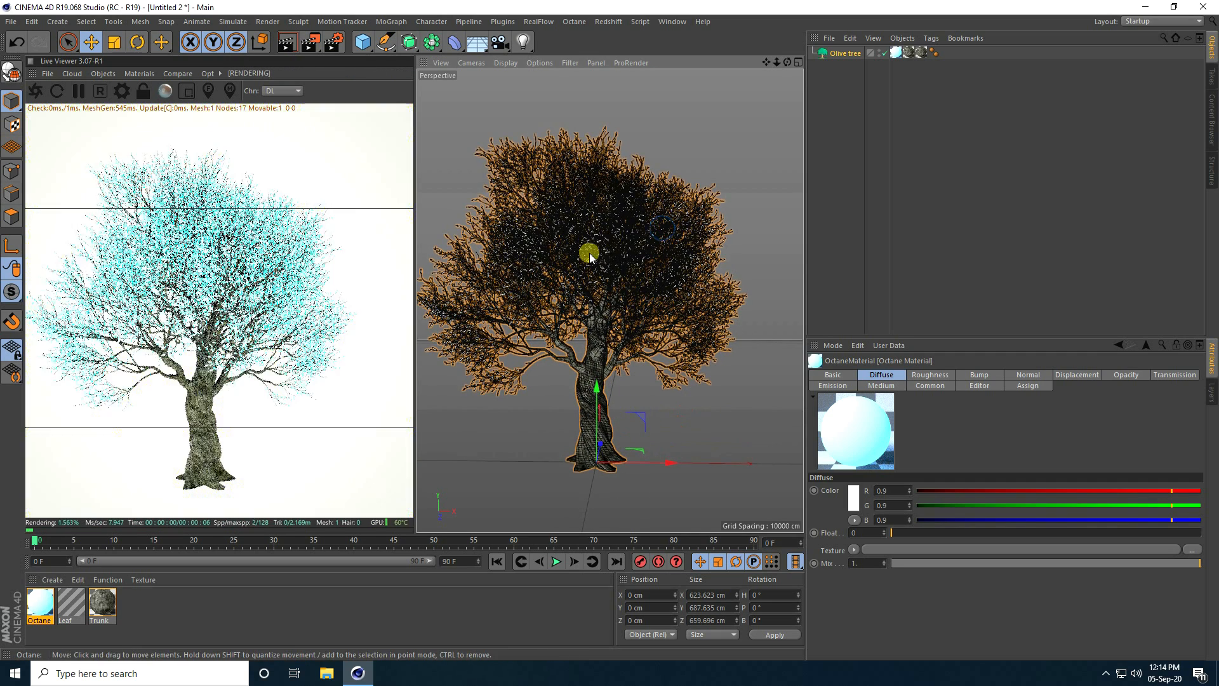
{"action": "scroll", "coordinate": [553, 260], "scroll_direction": "up", "scroll_amount": 3}
{"action": "scroll", "coordinate": [559, 249], "scroll_direction": "up", "scroll_amount": 4}
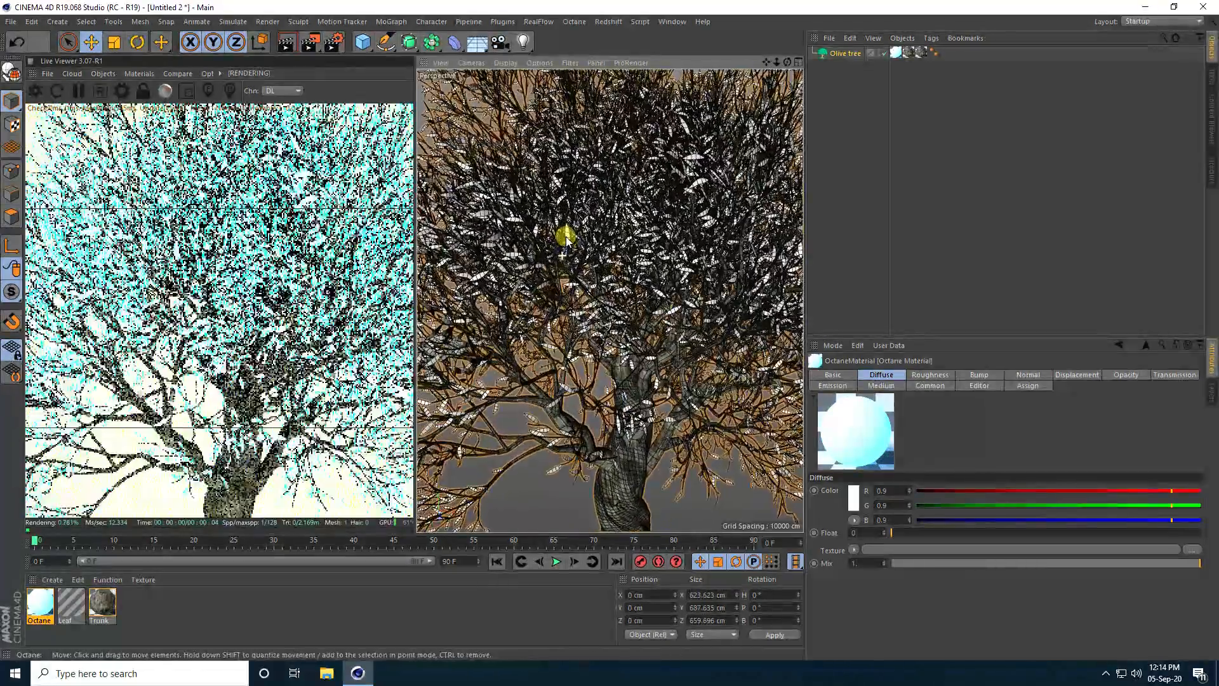
{"action": "scroll", "coordinate": [600, 241], "scroll_direction": "down", "scroll_amount": 6}
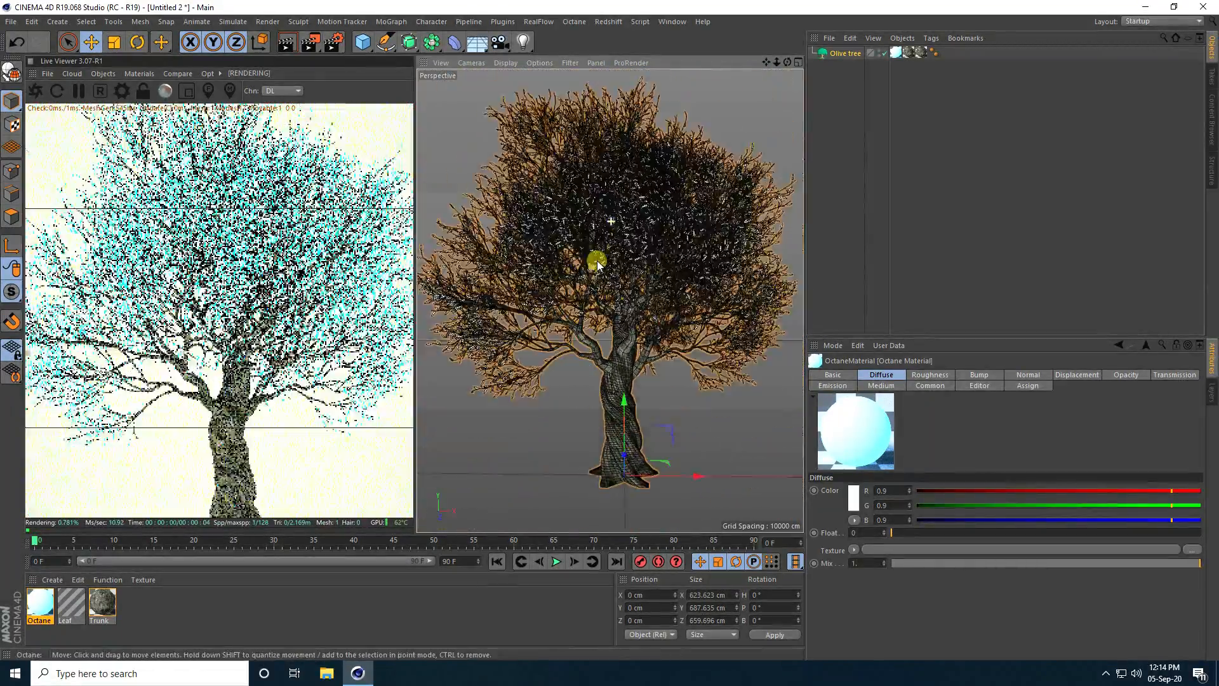
{"action": "scroll", "coordinate": [608, 312], "scroll_direction": "up", "scroll_amount": 1}
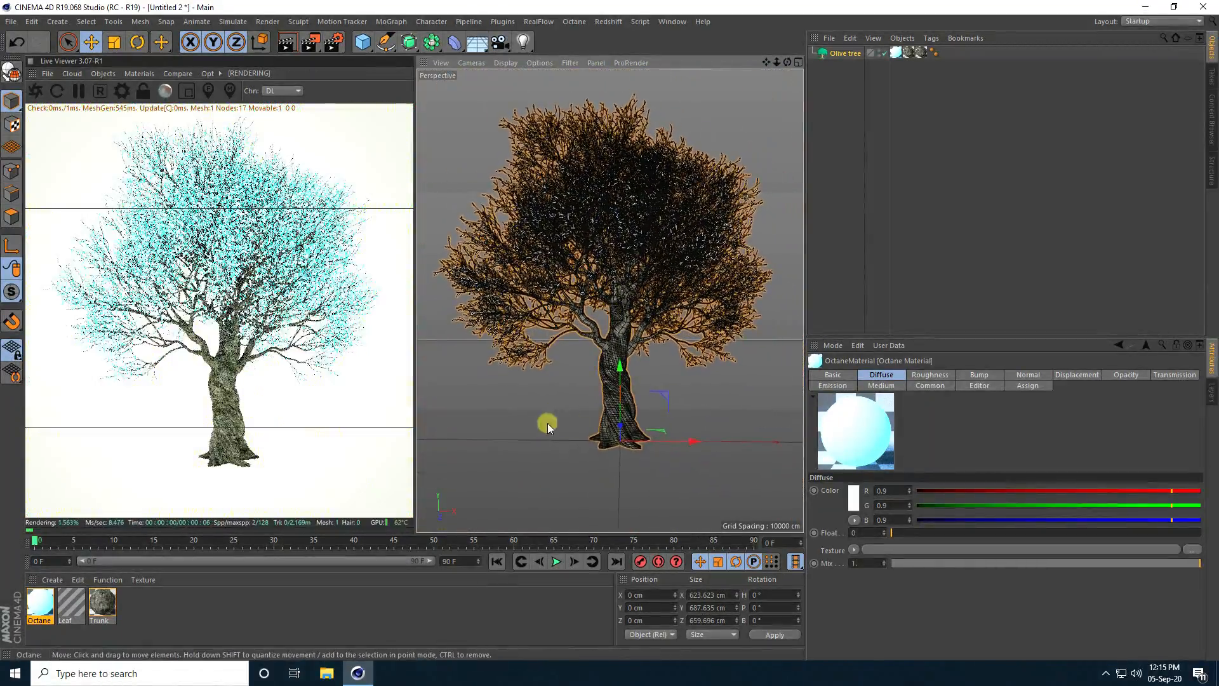
Step: Add a Landscape object to the scene and set its height to 150 cm
{"action": "left_click", "coordinate": [363, 41]}
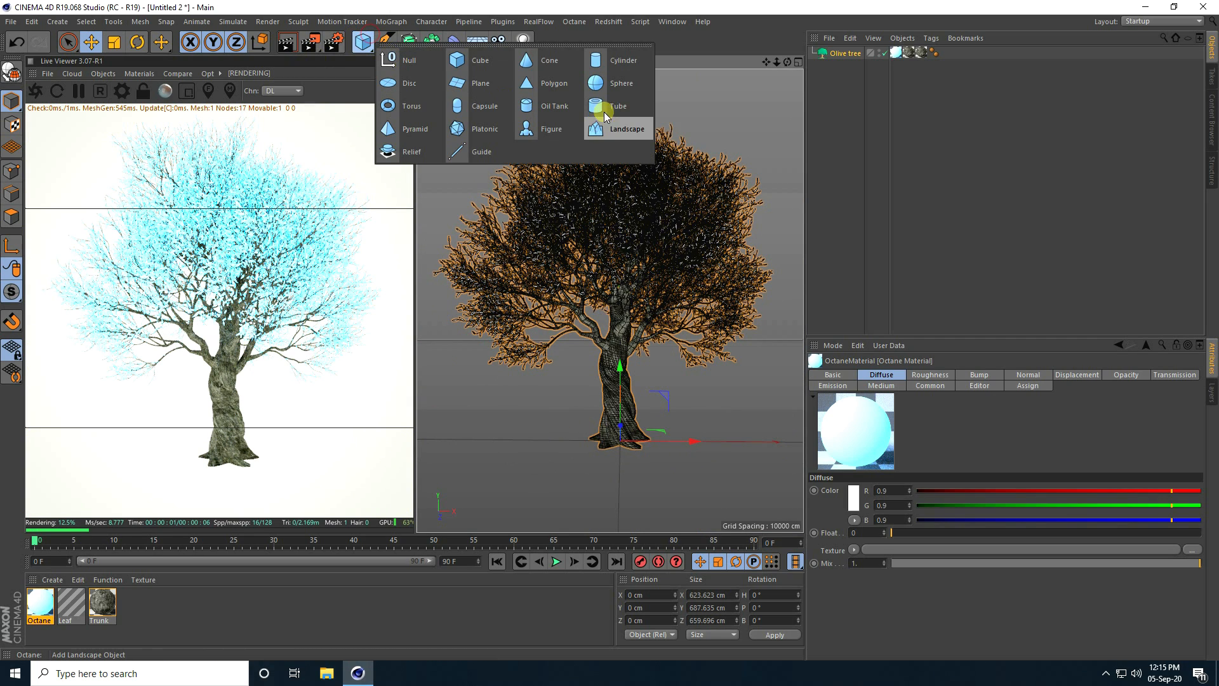
{"action": "left_click", "coordinate": [619, 127]}
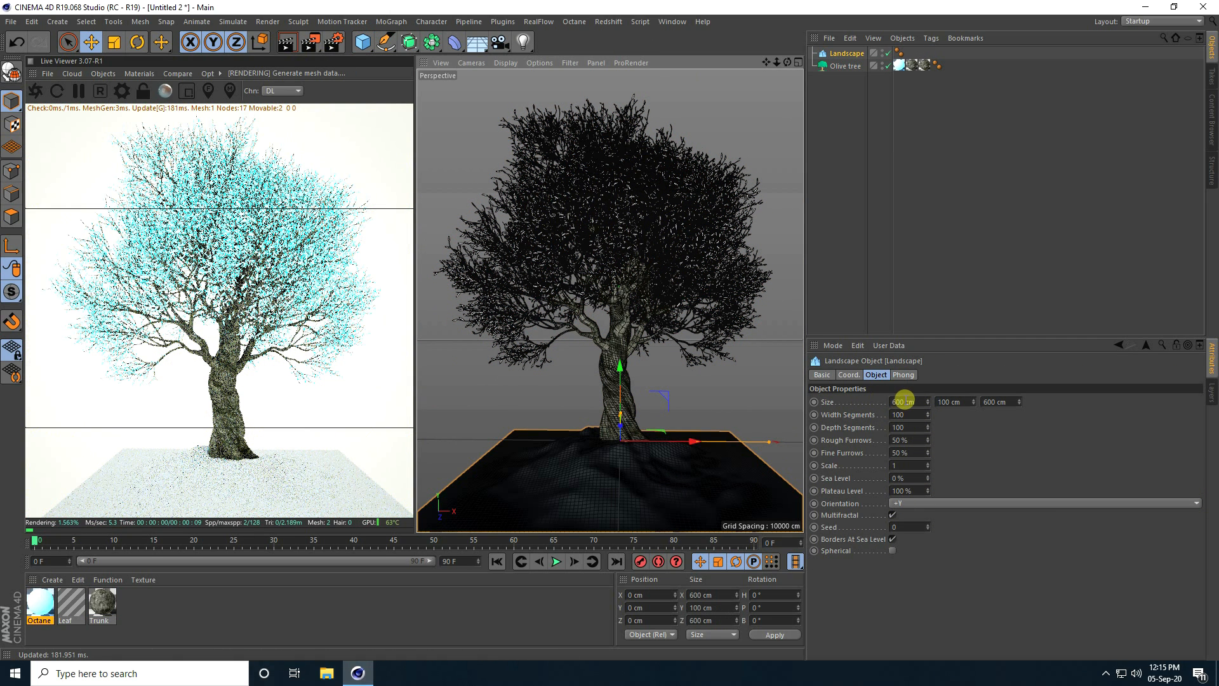
{"action": "double_click", "coordinate": [962, 402]}
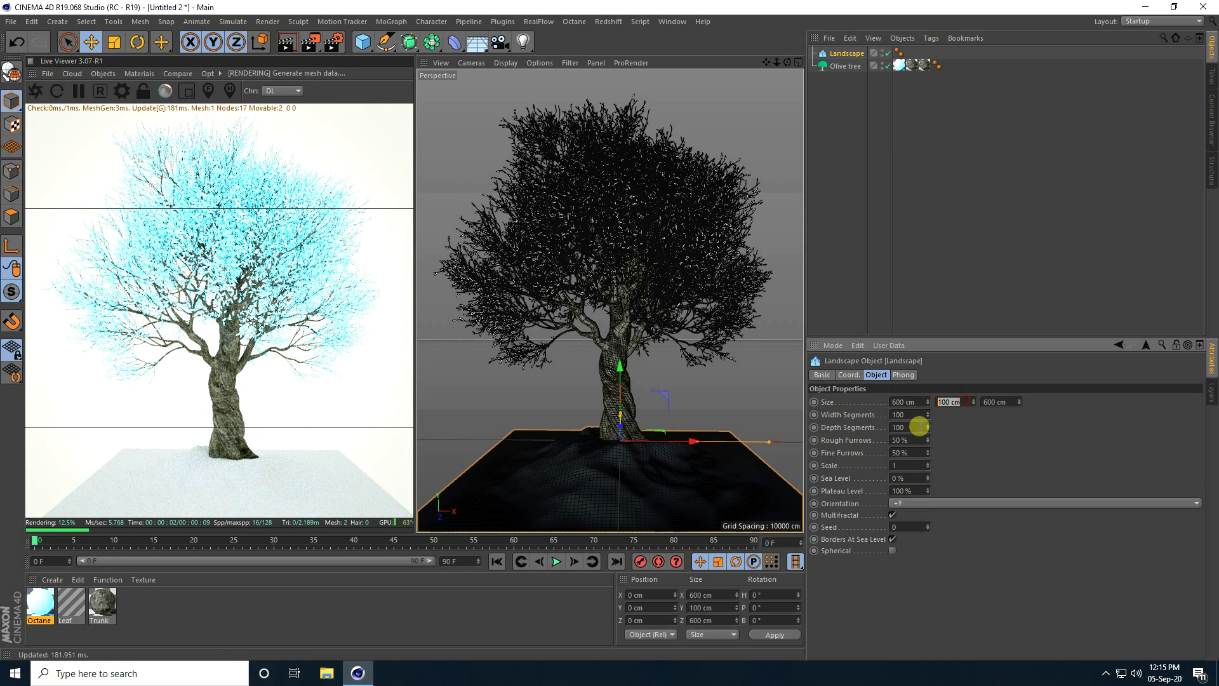
{"action": "type", "text": "15"}
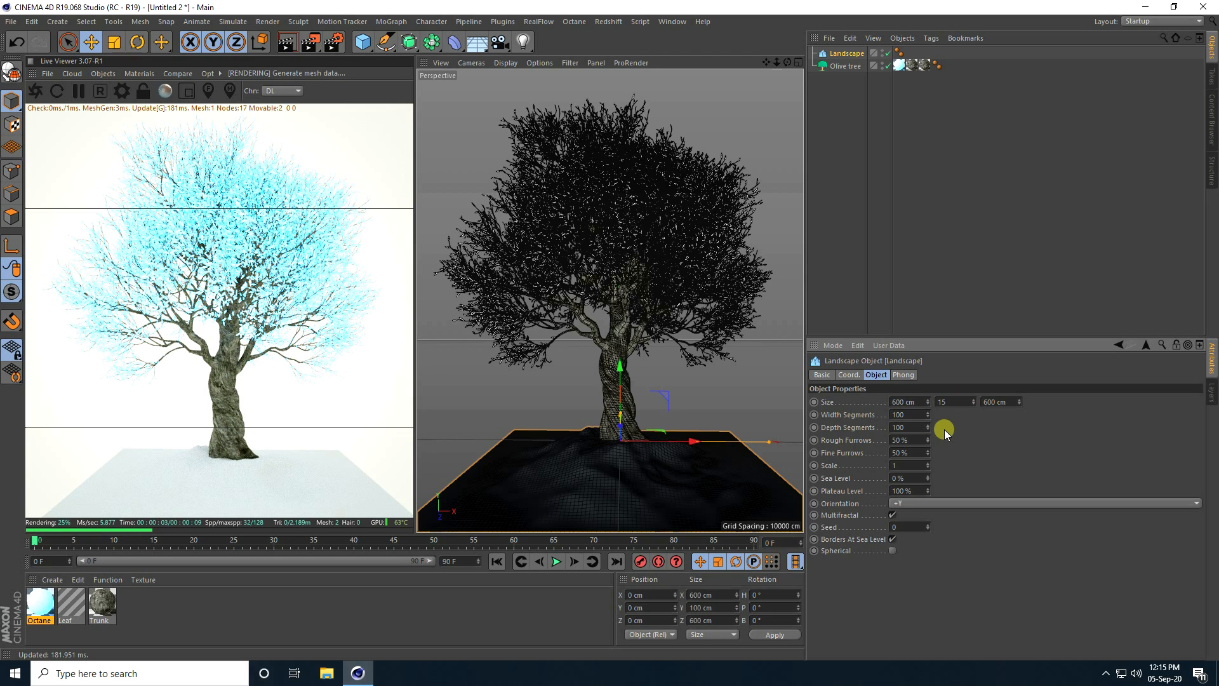
{"action": "type", "text": "0"}
{"action": "key", "text": "Return"}
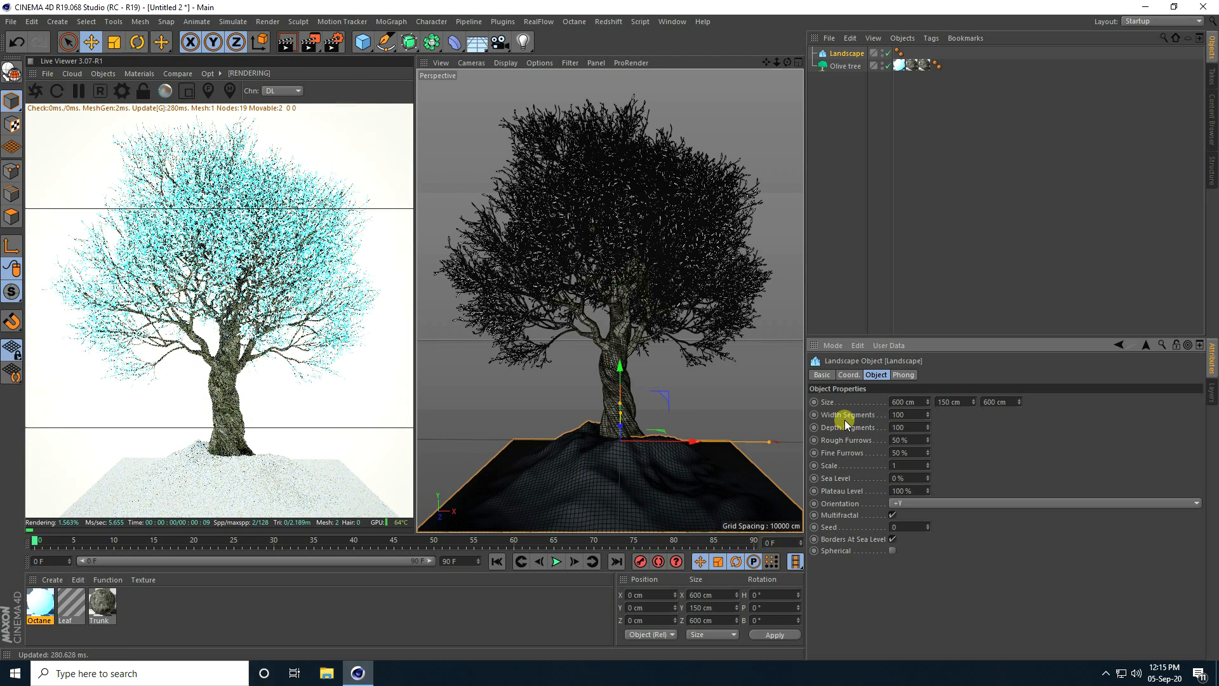
Step: Lower the landscape about 10 cm along the Y axis beneath the tree
{"action": "double_click", "coordinate": [906, 414]}
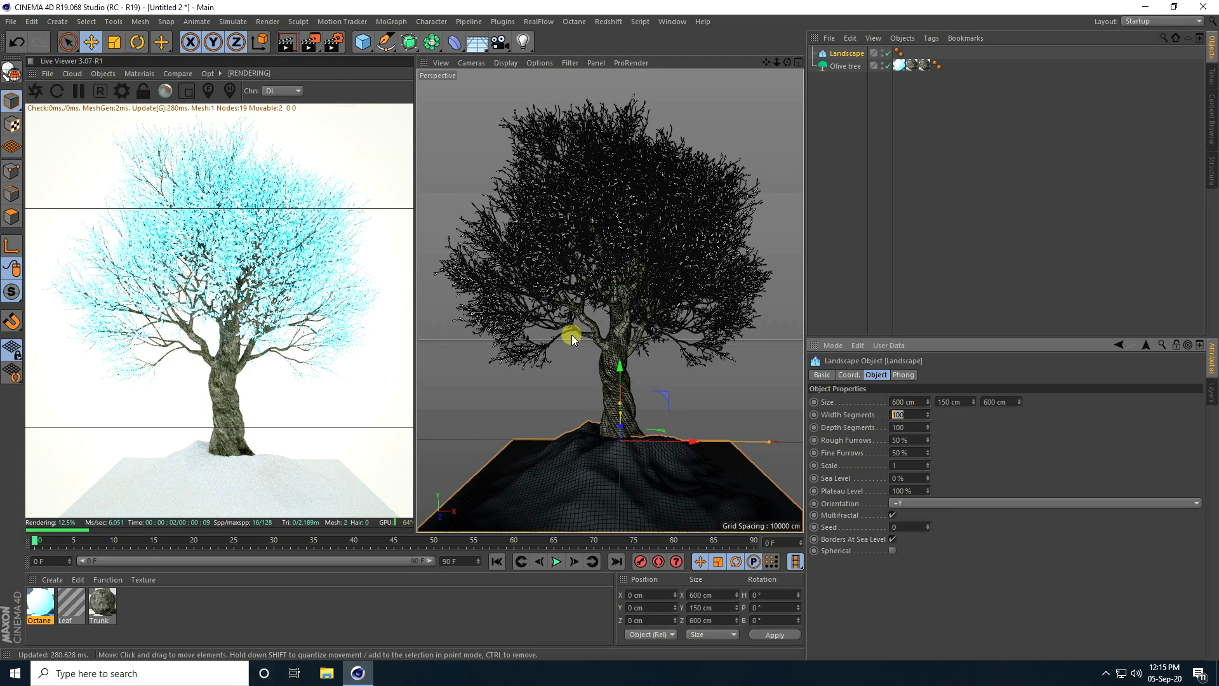
{"action": "scroll", "coordinate": [569, 333], "scroll_direction": "down", "scroll_amount": 3}
{"action": "left_click_drag", "start_coordinate": [600, 379], "coordinate": [613, 343]}
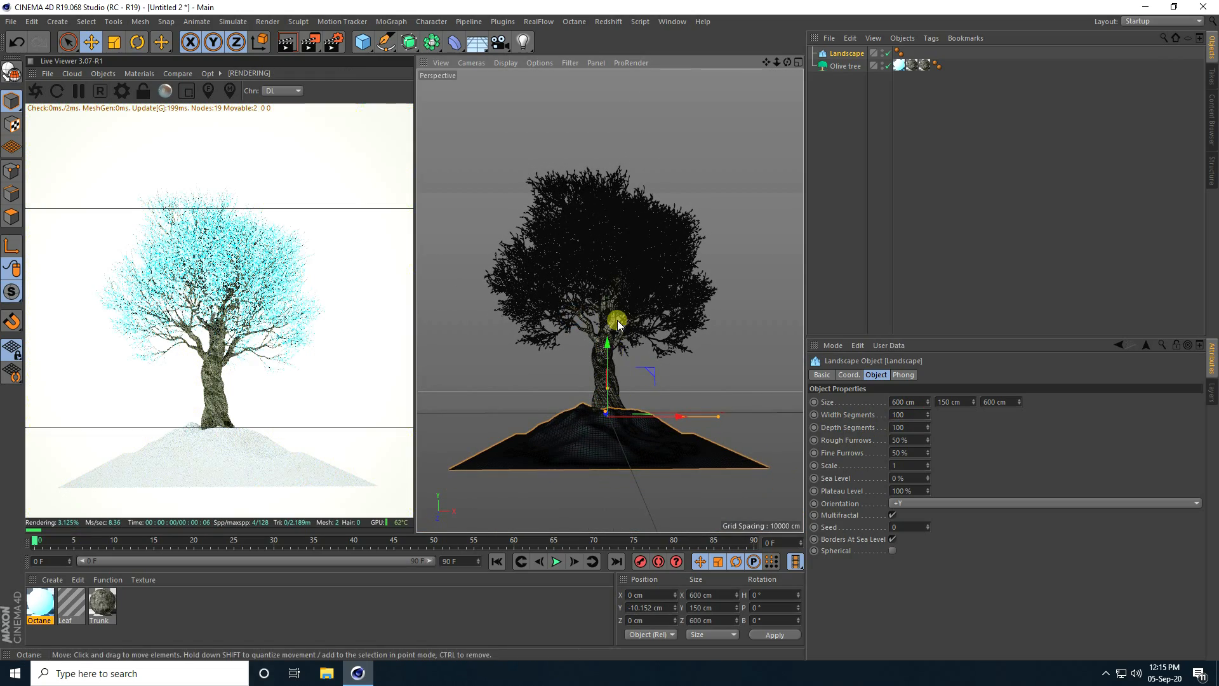
Step: Set the Olive tree's trunk height to 750 cm
{"action": "left_click", "coordinate": [840, 69]}
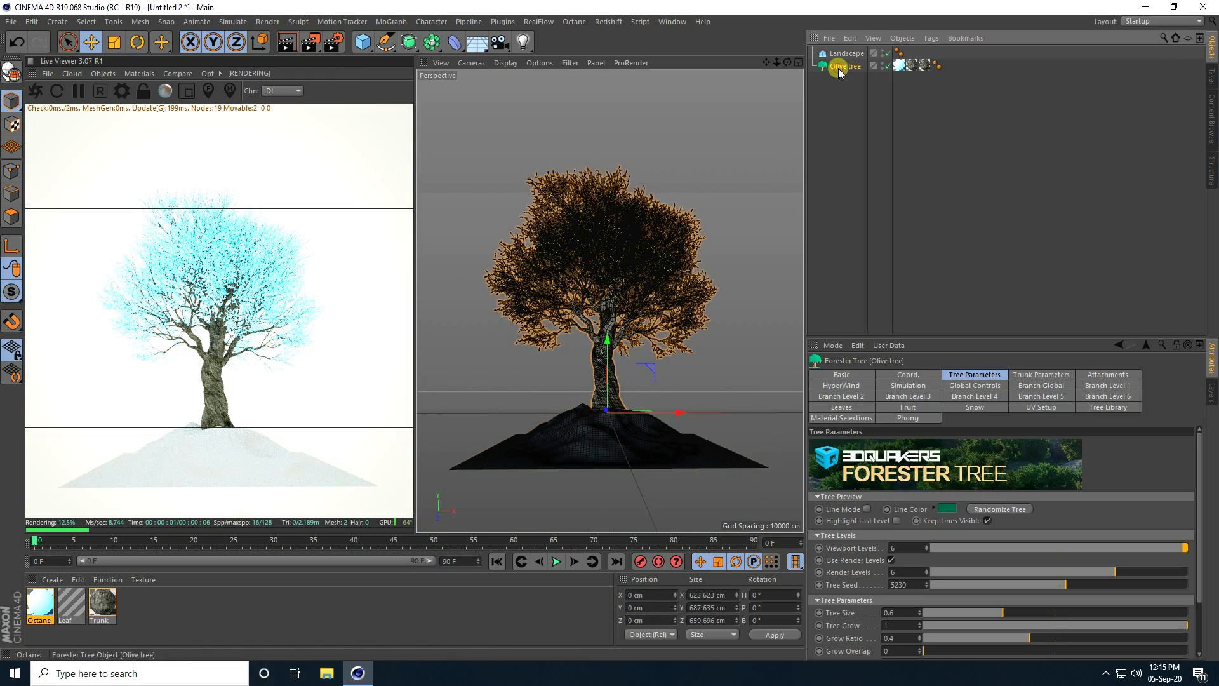
{"action": "left_click", "coordinate": [1042, 375]}
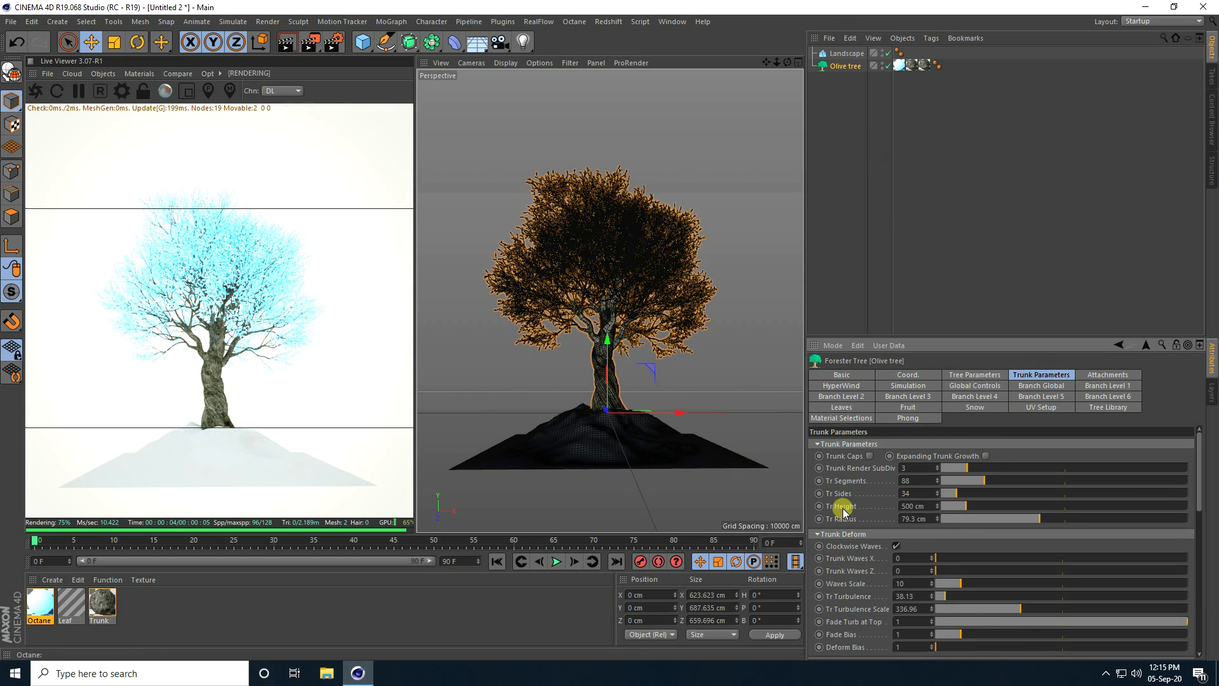
{"action": "left_click", "coordinate": [927, 506]}
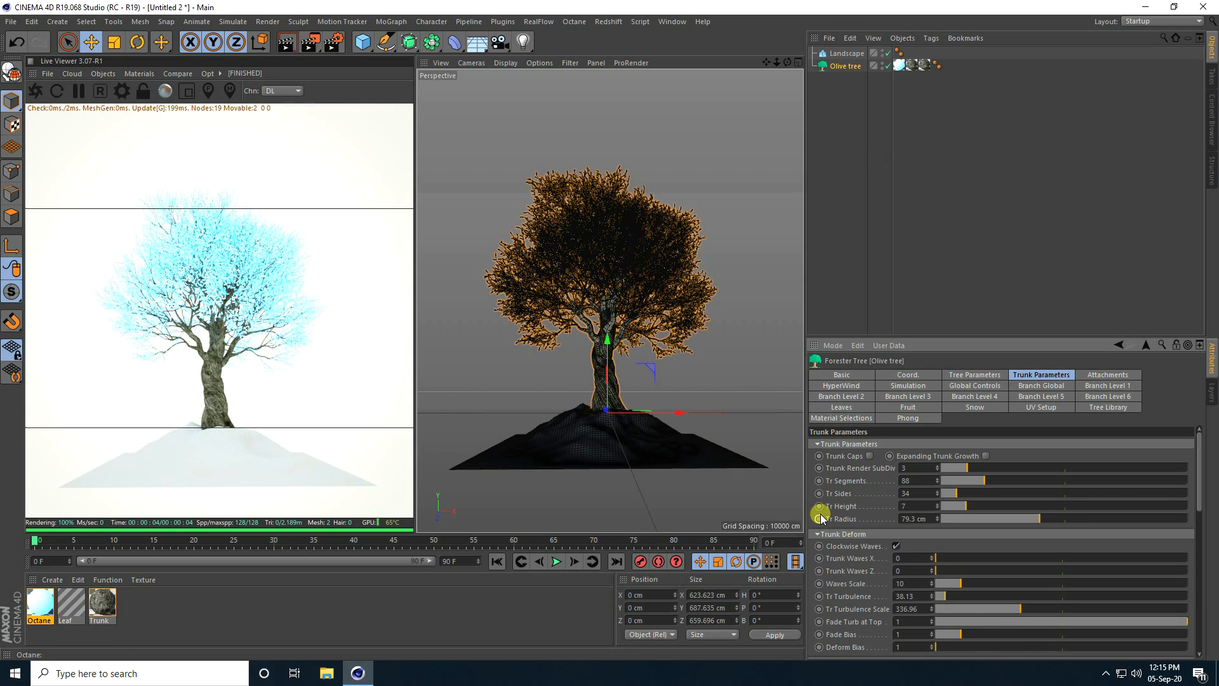
{"action": "key", "text": "Return"}
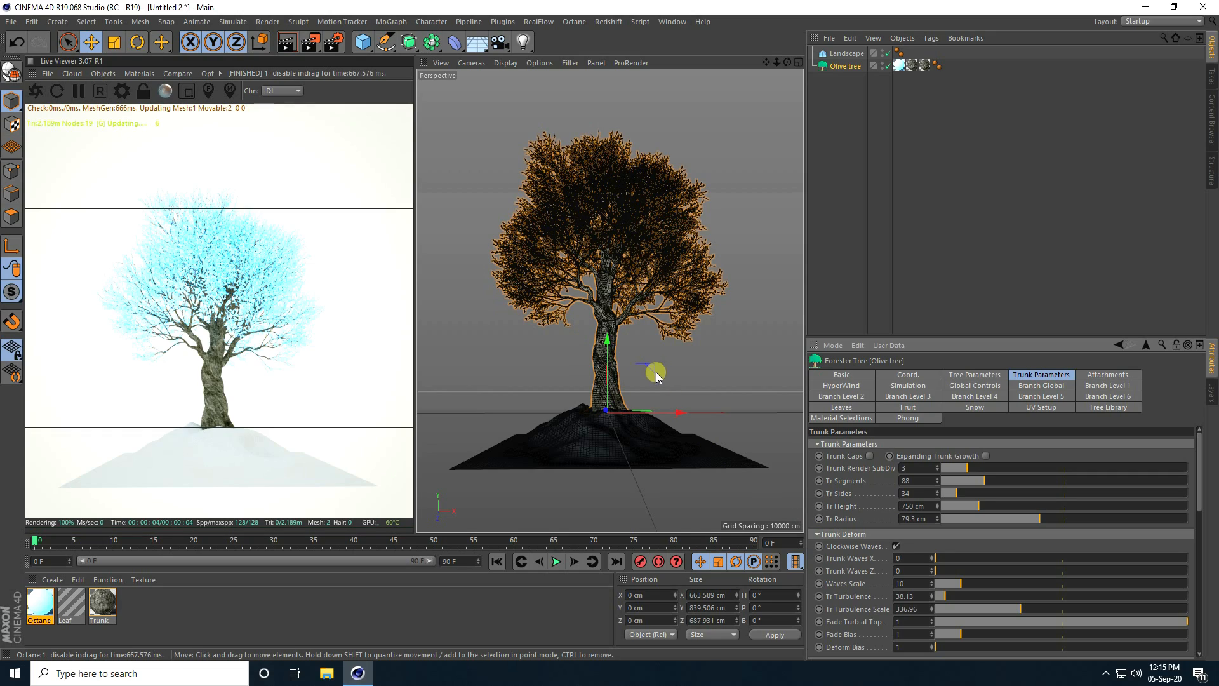
{"action": "left_click_drag", "start_coordinate": [601, 242], "coordinate": [605, 354], "text": "alt"}
{"action": "scroll", "coordinate": [606, 365], "scroll_direction": "up", "scroll_amount": 3}
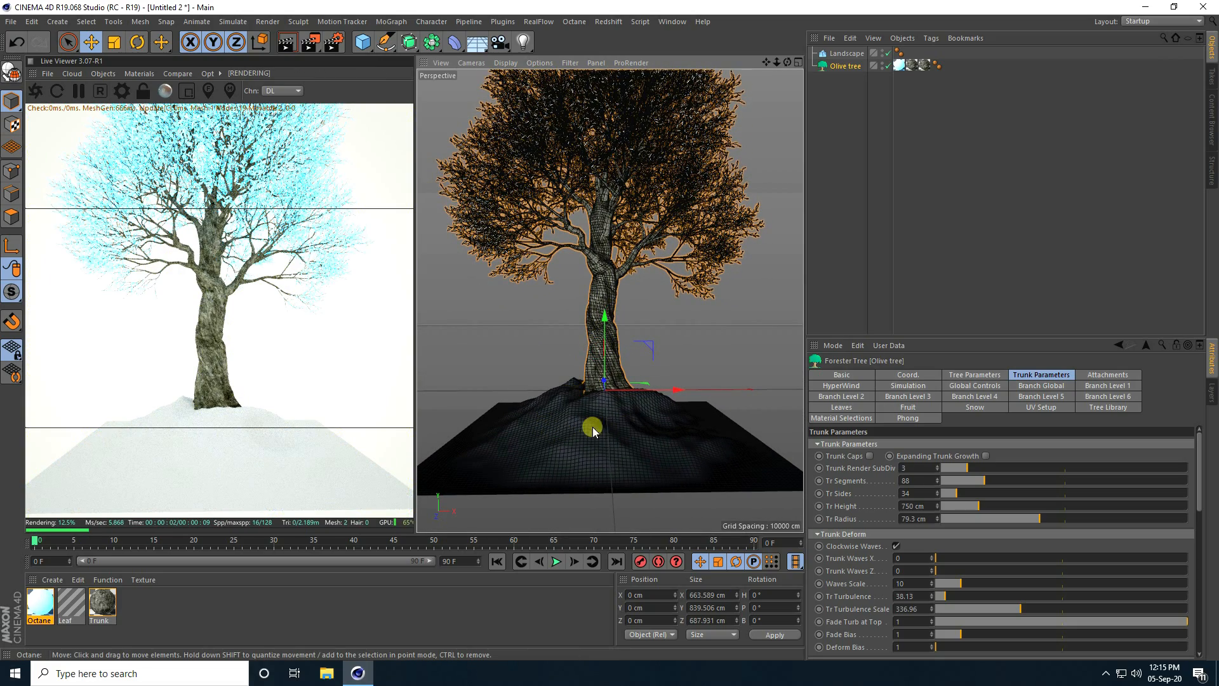
Step: Create a second Octane Material, open it in the Octane Node Editor and move its node to make room for textures
{"action": "left_click", "coordinate": [52, 580]}
{"action": "mouse_move", "coordinate": [104, 476]}
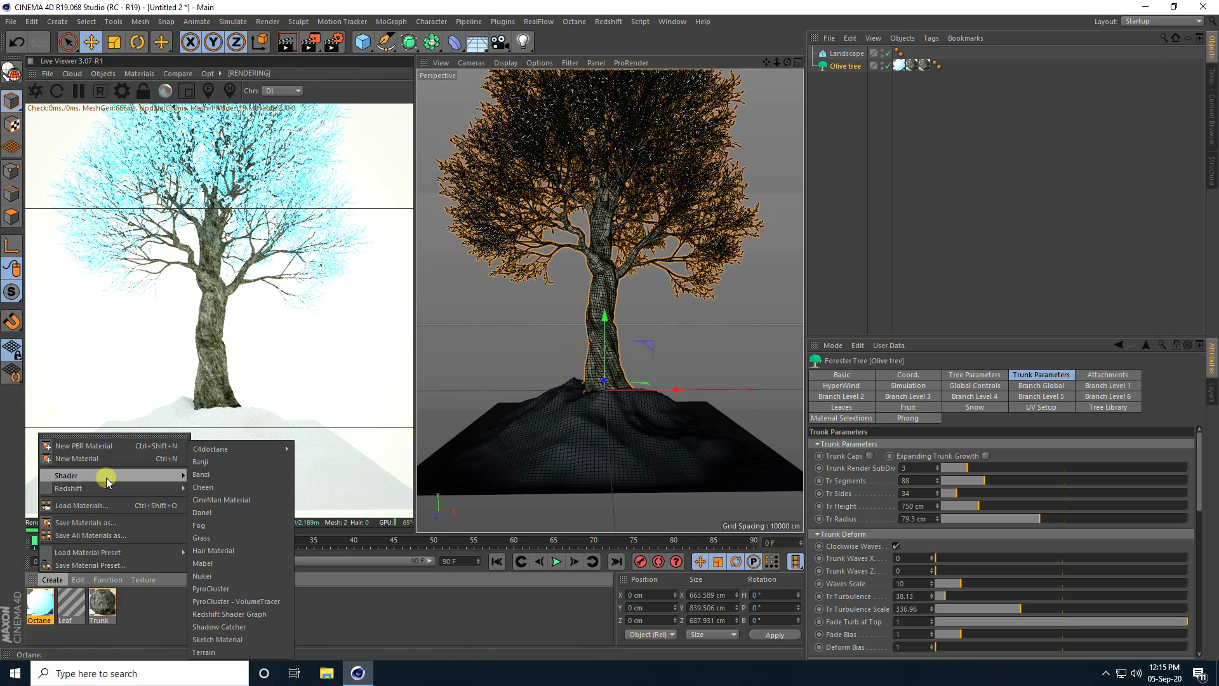
{"action": "mouse_move", "coordinate": [218, 444]}
{"action": "left_click", "coordinate": [310, 451]}
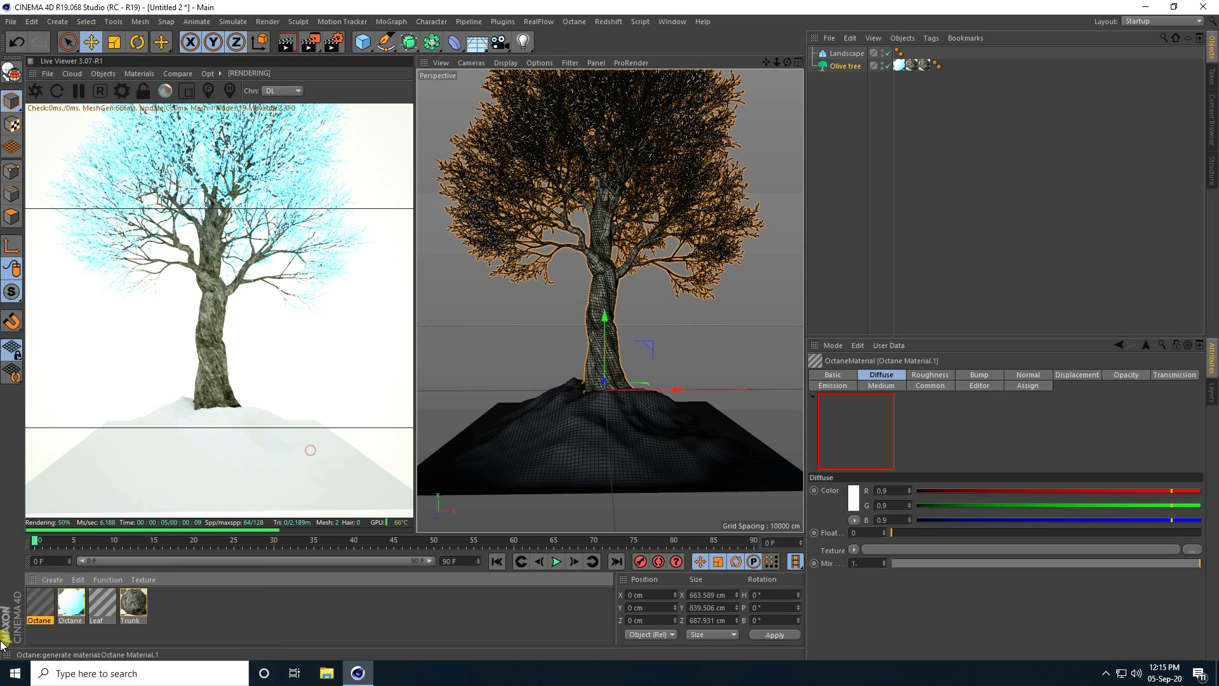
{"action": "double_click", "coordinate": [40, 604]}
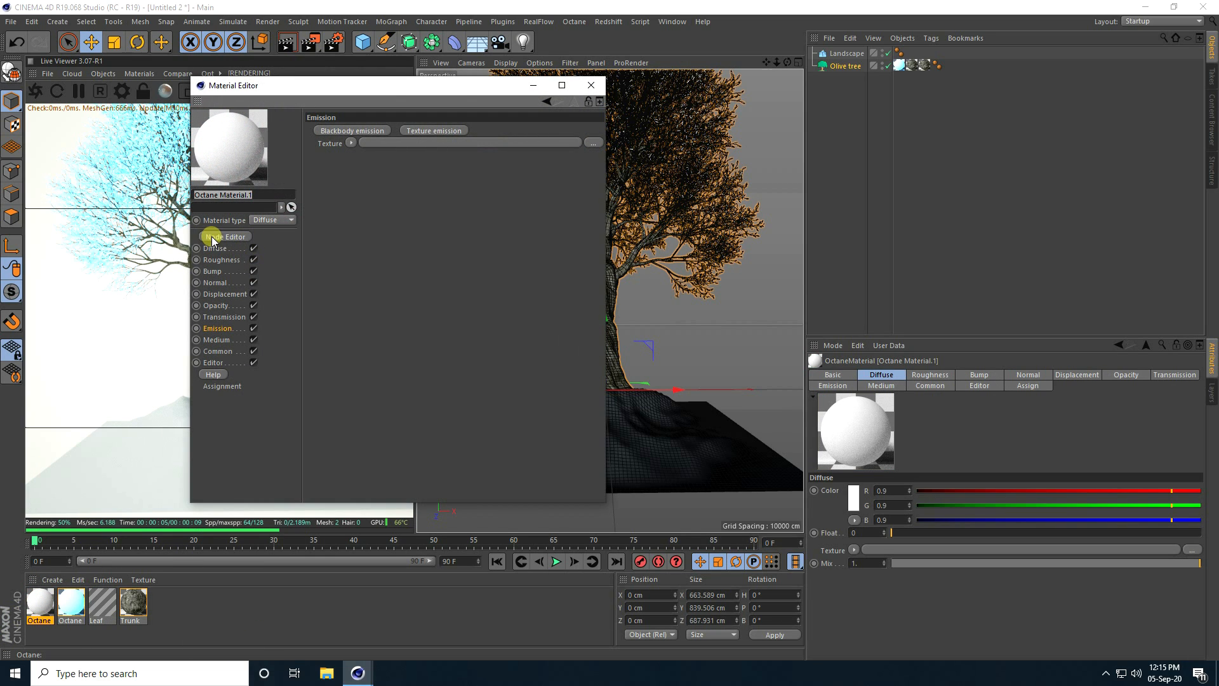
{"action": "left_click", "coordinate": [228, 237]}
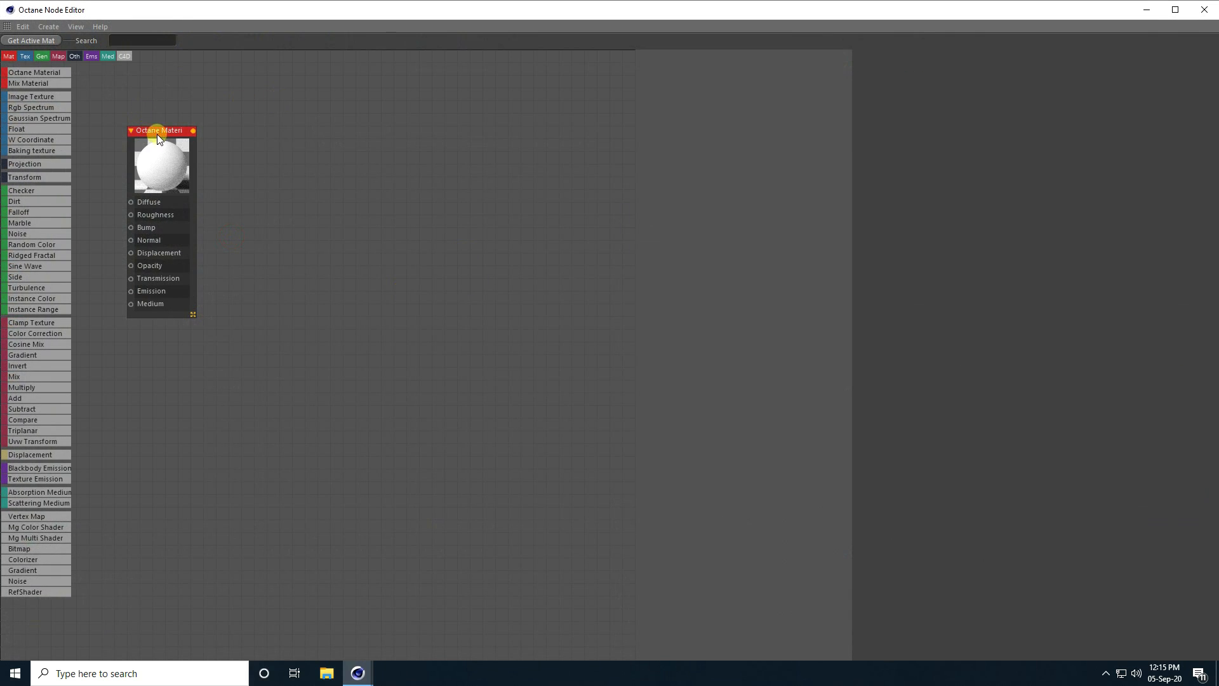
{"action": "left_click_drag", "start_coordinate": [157, 133], "coordinate": [504, 183]}
Step: Import the ao, diff, disp, nor and rough images from the new tree/aerial_rocks_01_8k_jpg folder as ImageTexture nodes
{"action": "left_click", "coordinate": [329, 674]}
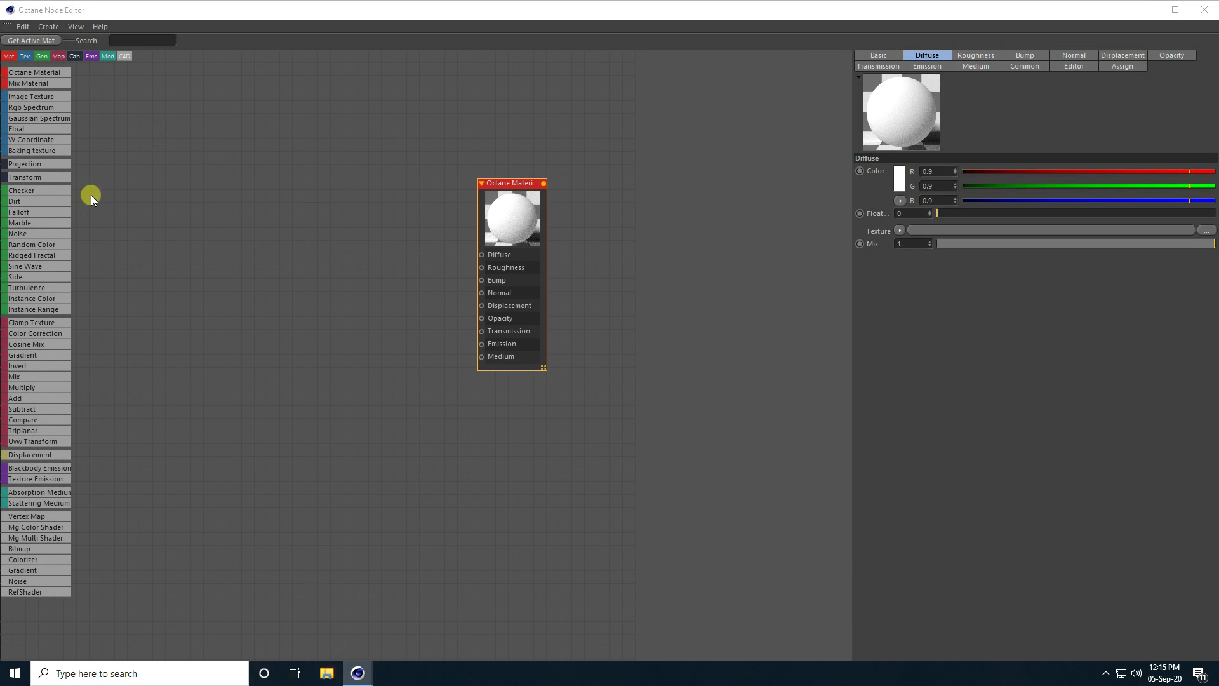
{"action": "left_click", "coordinate": [51, 150]}
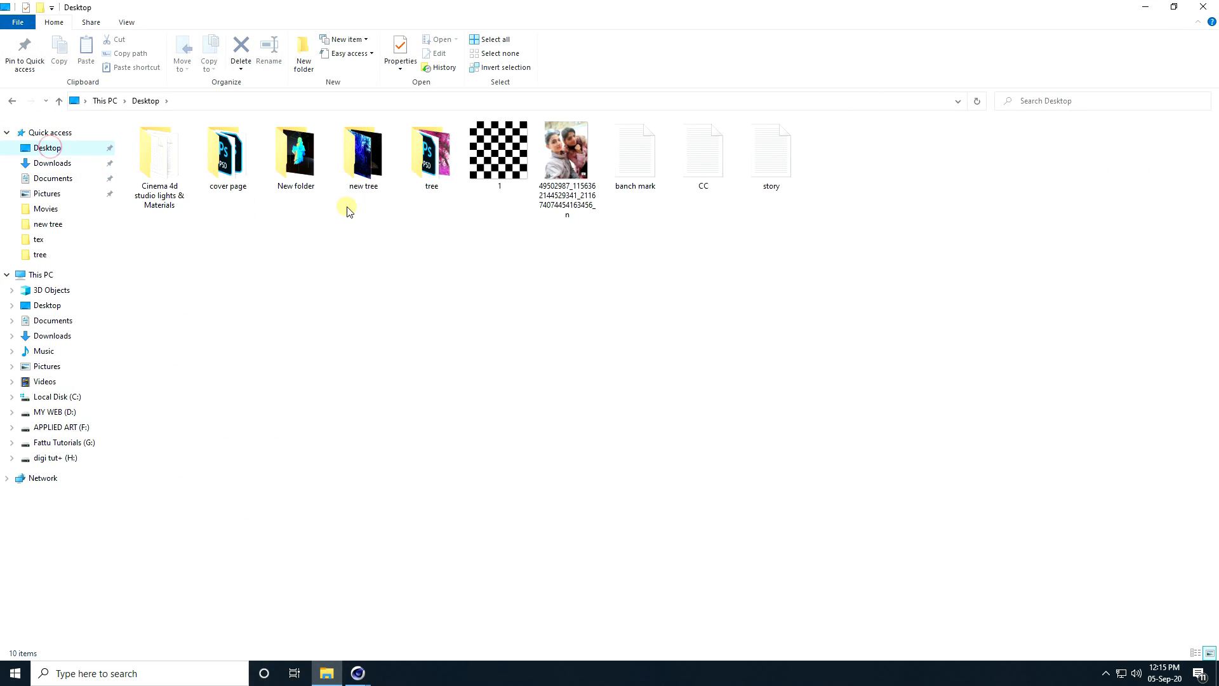
{"action": "double_click", "coordinate": [340, 177]}
{"action": "double_click", "coordinate": [168, 170]}
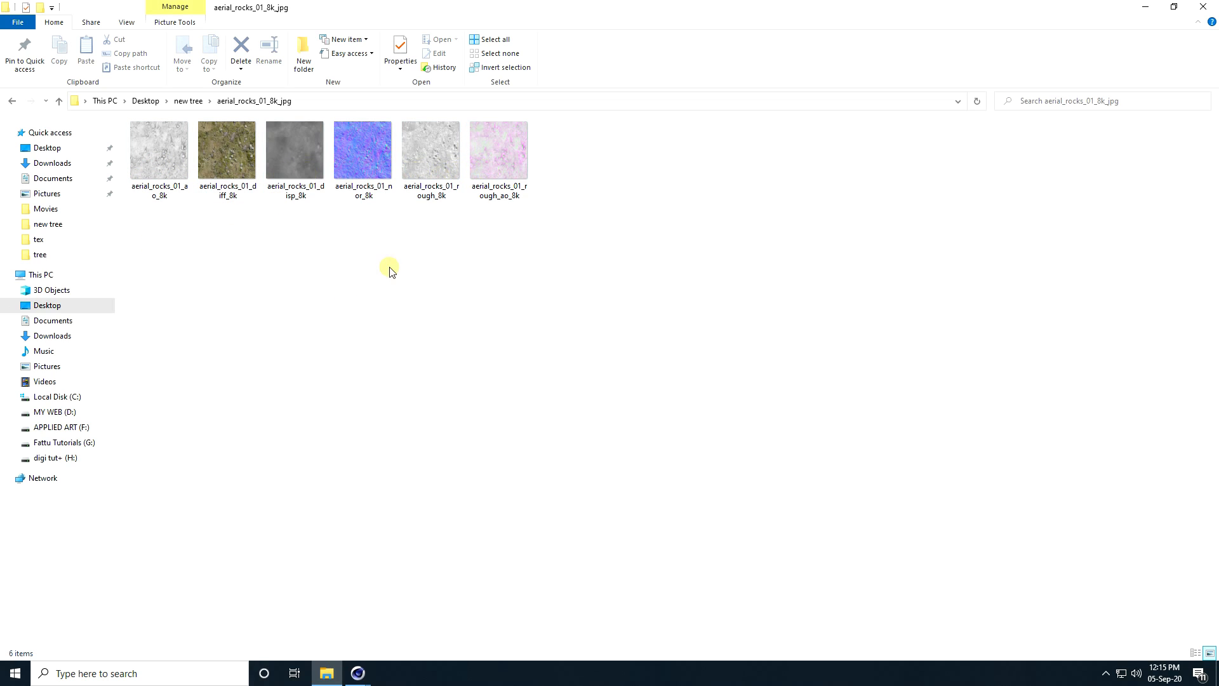
{"action": "left_click_drag", "start_coordinate": [430, 237], "coordinate": [129, 155]}
{"action": "left_click_drag", "start_coordinate": [161, 171], "coordinate": [461, 615]}
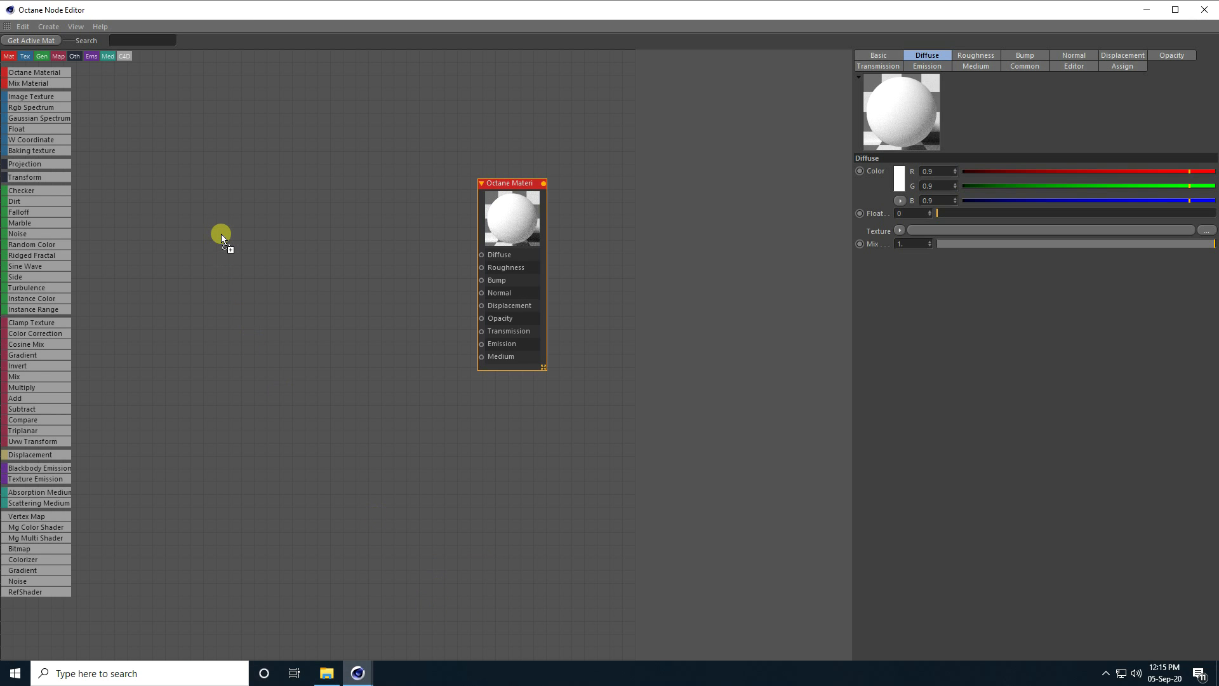
{"action": "left_click_drag", "start_coordinate": [221, 234], "coordinate": [221, 234]}
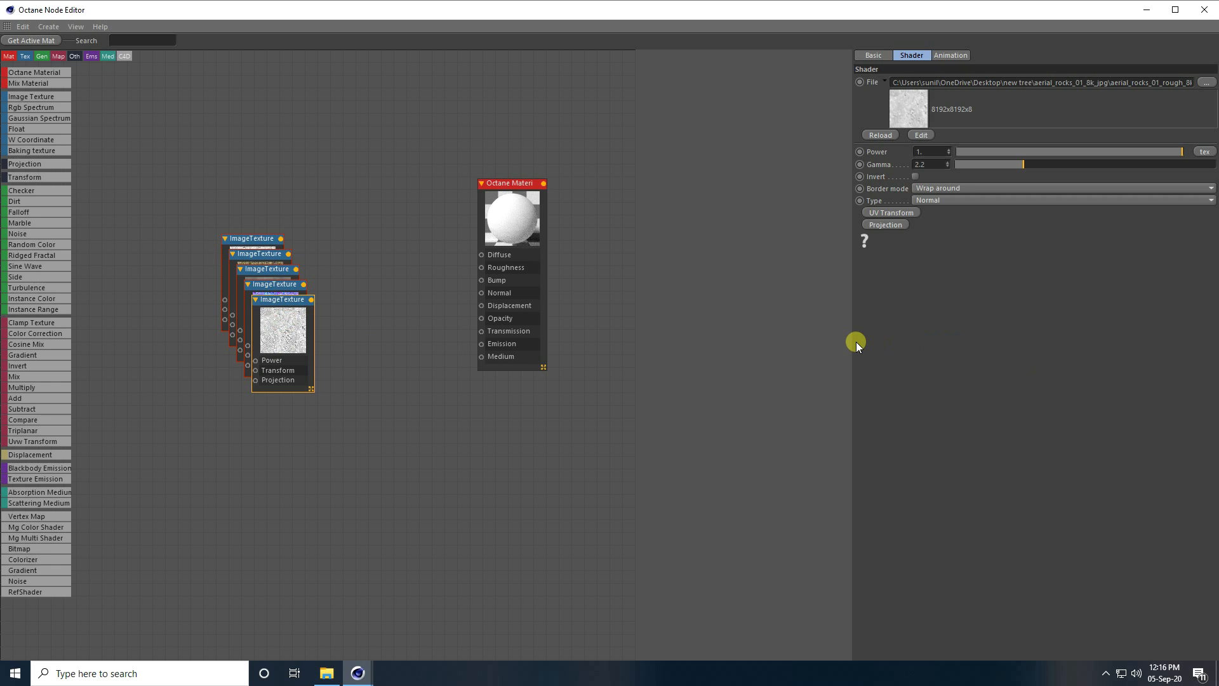
Step: Connect the rough image to the material's Roughness input and the nor image to Normal, spreading both texture nodes apart
{"action": "left_click_drag", "start_coordinate": [852, 342], "coordinate": [770, 343]}
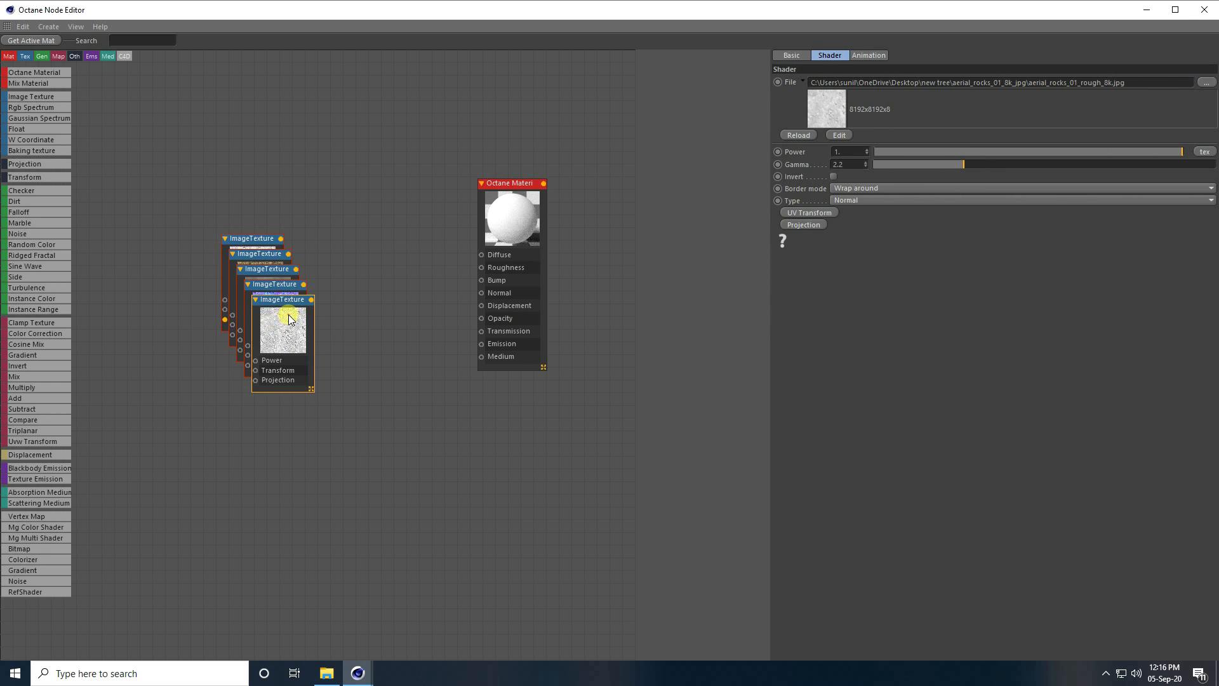
{"action": "left_click_drag", "start_coordinate": [313, 305], "coordinate": [481, 268]}
{"action": "left_click_drag", "start_coordinate": [282, 307], "coordinate": [482, 293]}
{"action": "left_click", "coordinate": [292, 301]}
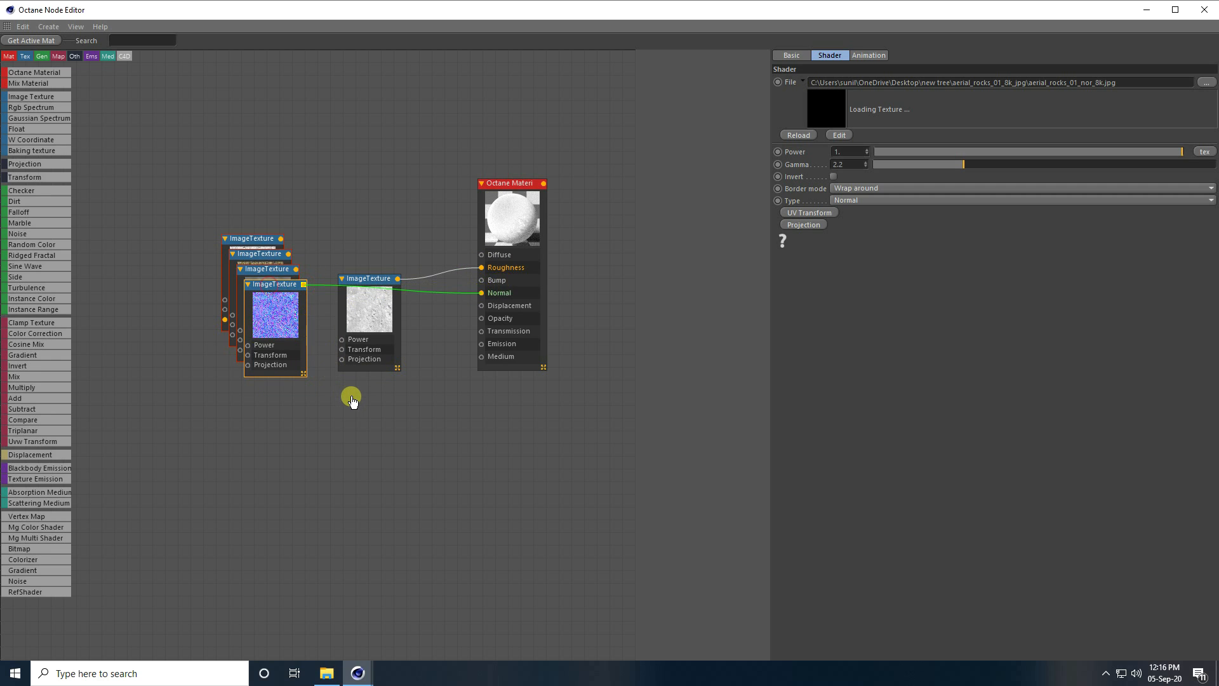
{"action": "left_click_drag", "start_coordinate": [272, 286], "coordinate": [369, 395]}
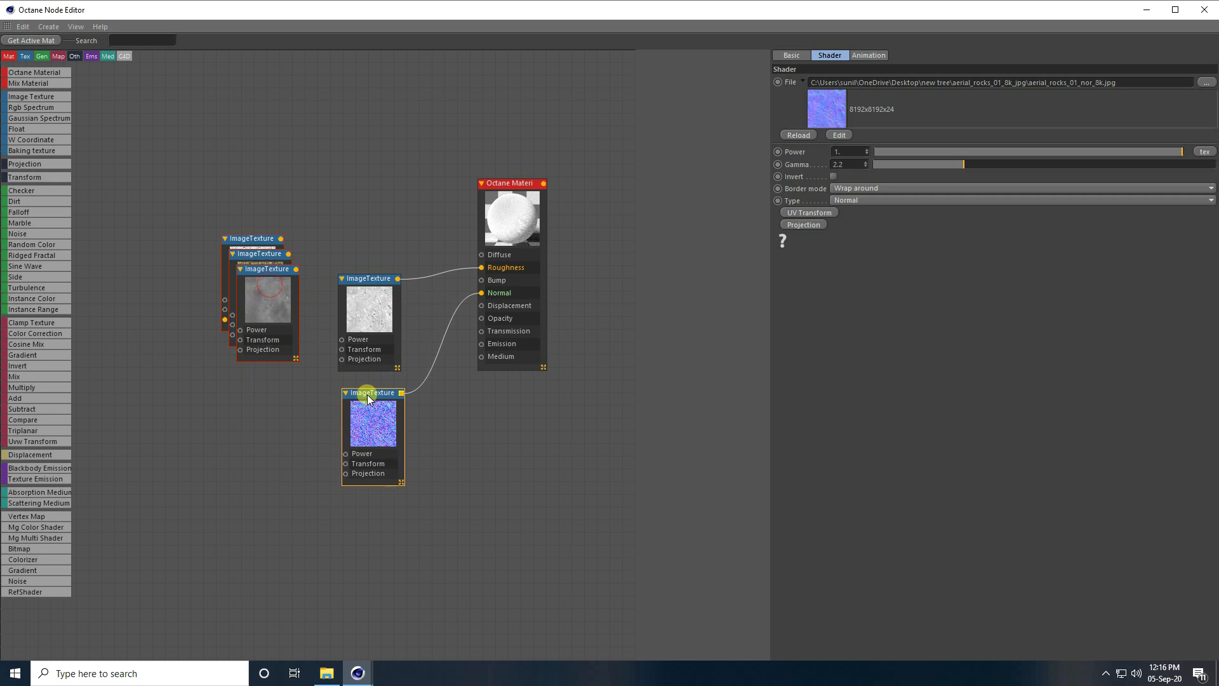
Step: Add a Displacement node fed by the disp image and connect it to the material's Displacement input, moving the material node to make room
{"action": "left_click", "coordinate": [276, 296]}
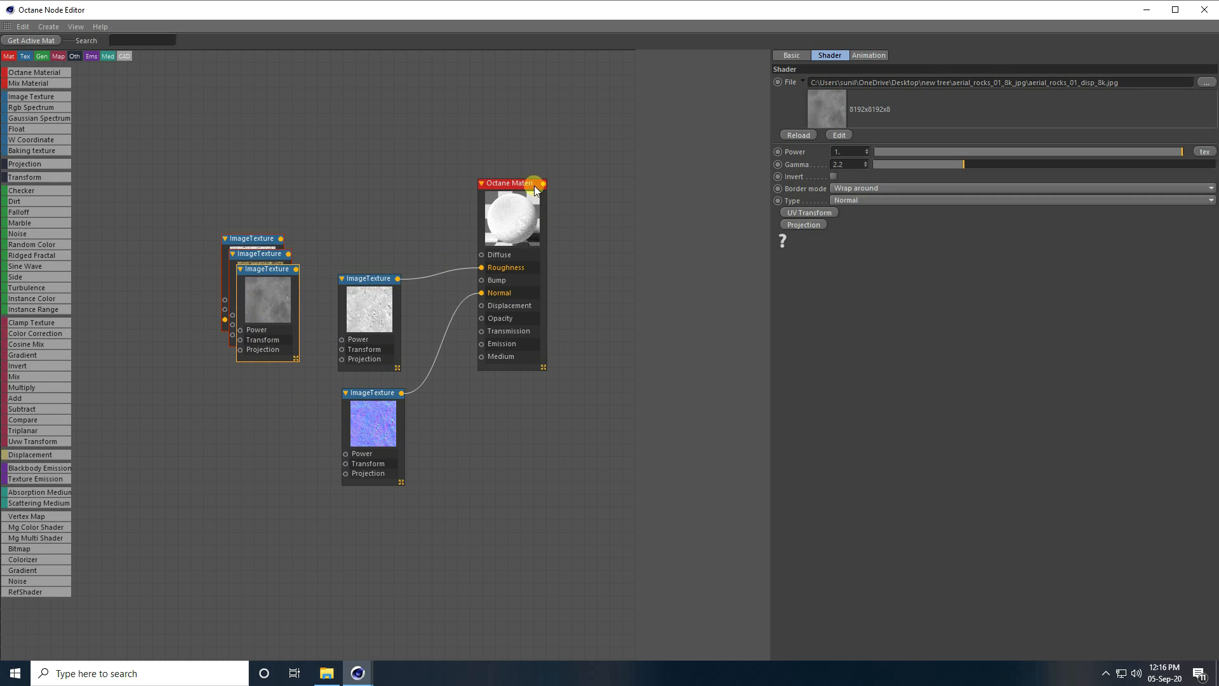
{"action": "left_click_drag", "start_coordinate": [535, 189], "coordinate": [572, 188]}
{"action": "left_click", "coordinate": [30, 455]}
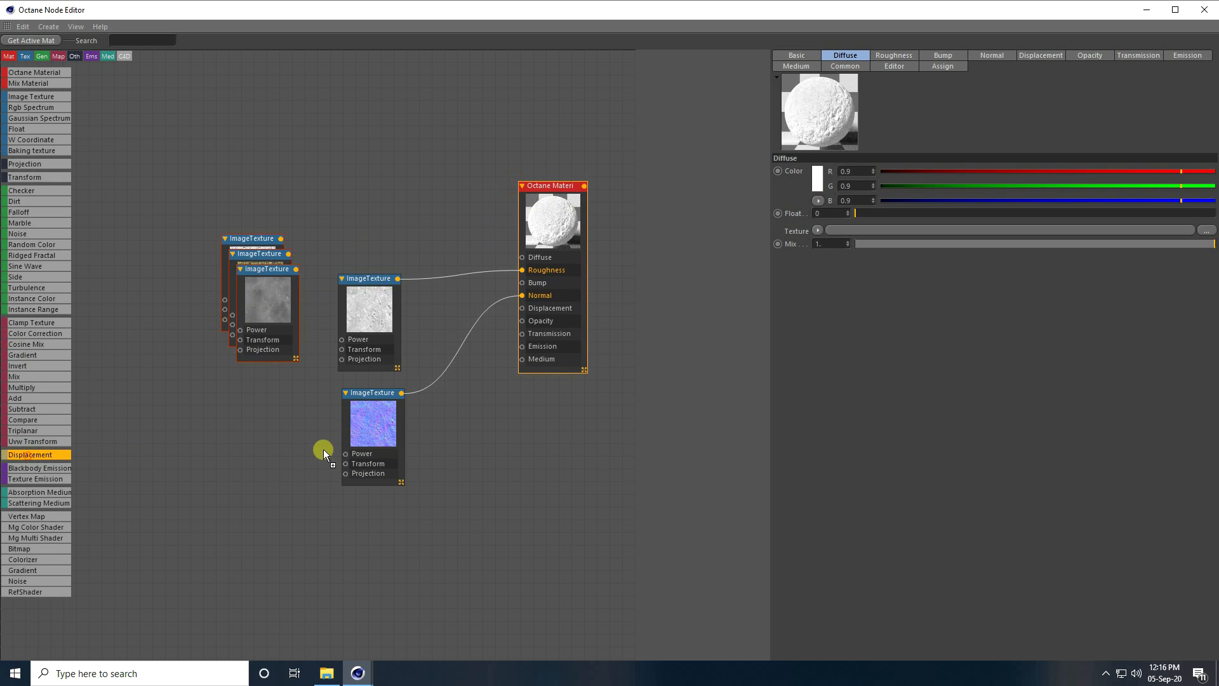
{"action": "left_click_drag", "start_coordinate": [263, 272], "coordinate": [522, 452]}
{"action": "left_click", "coordinate": [546, 187]}
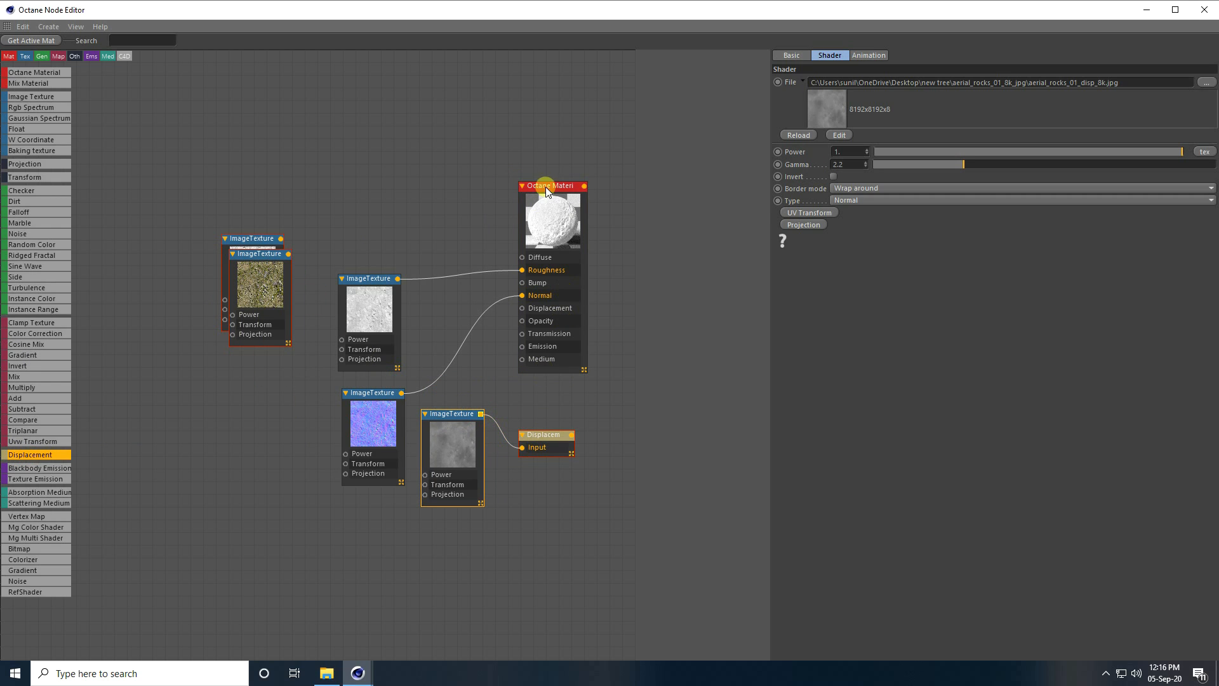
{"action": "left_click_drag", "start_coordinate": [539, 185], "coordinate": [591, 184]}
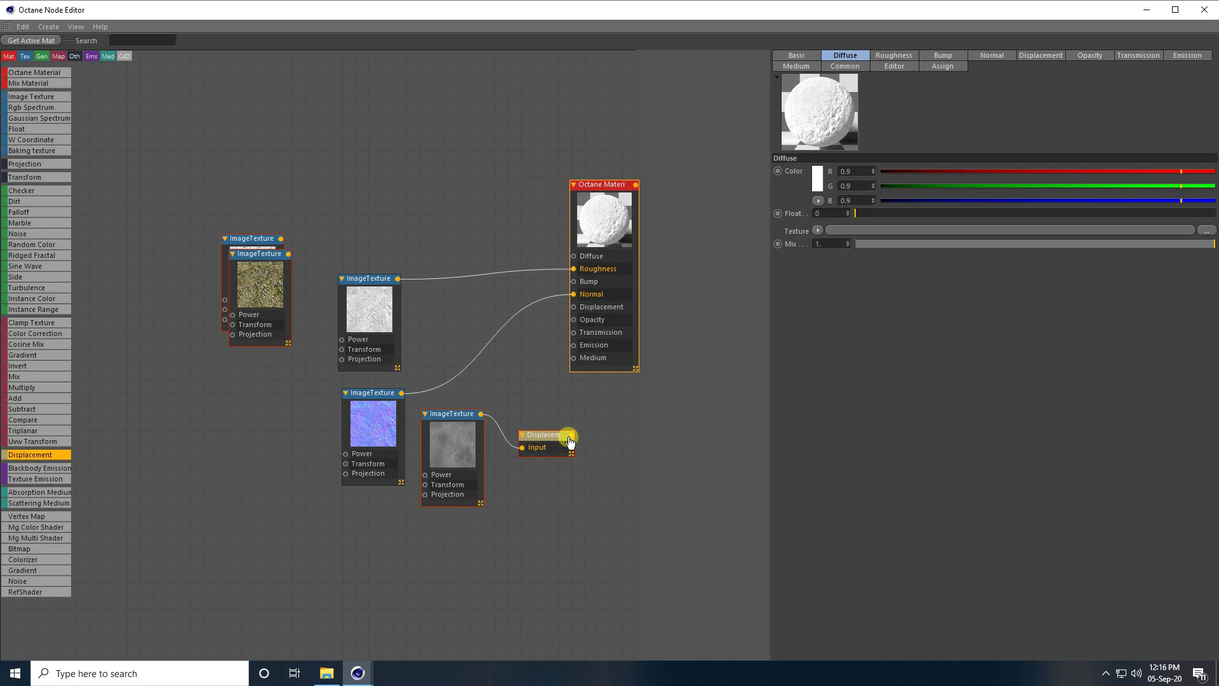
{"action": "left_click_drag", "start_coordinate": [571, 435], "coordinate": [529, 380]}
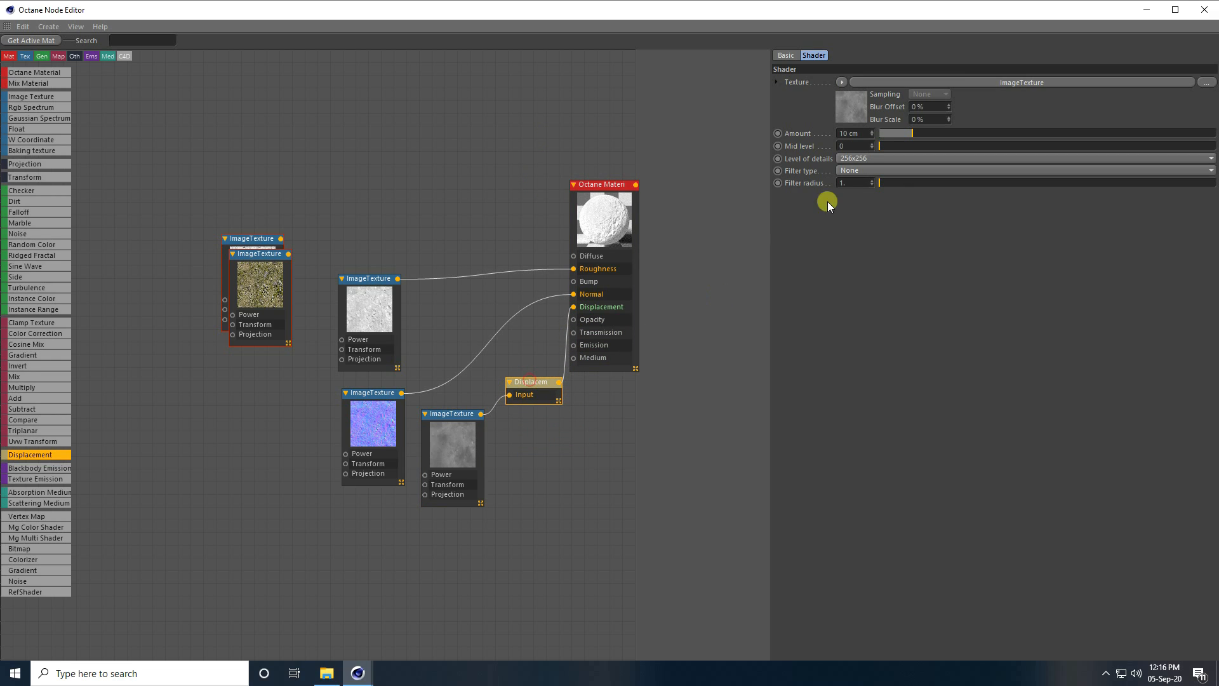
Step: Set the Displacement node's level of detail to 8192x8192 and its amount to 50 cm
{"action": "left_click", "coordinate": [853, 161]}
{"action": "left_click", "coordinate": [856, 230]}
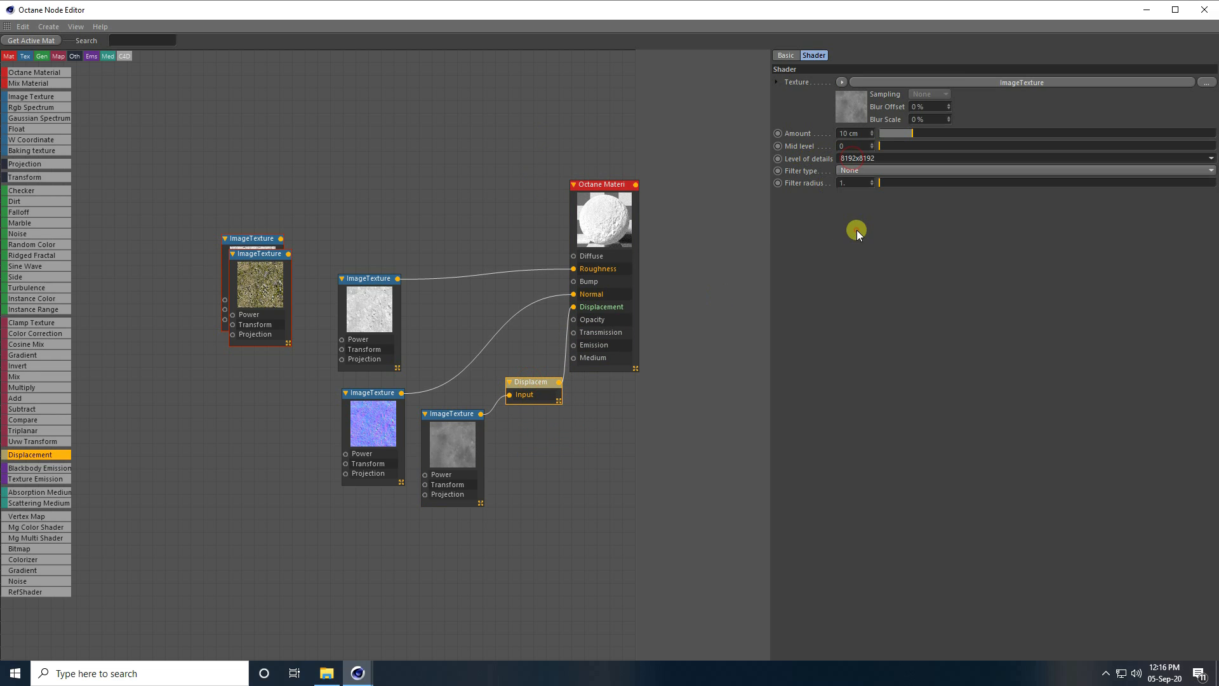
{"action": "left_click", "coordinate": [858, 133]}
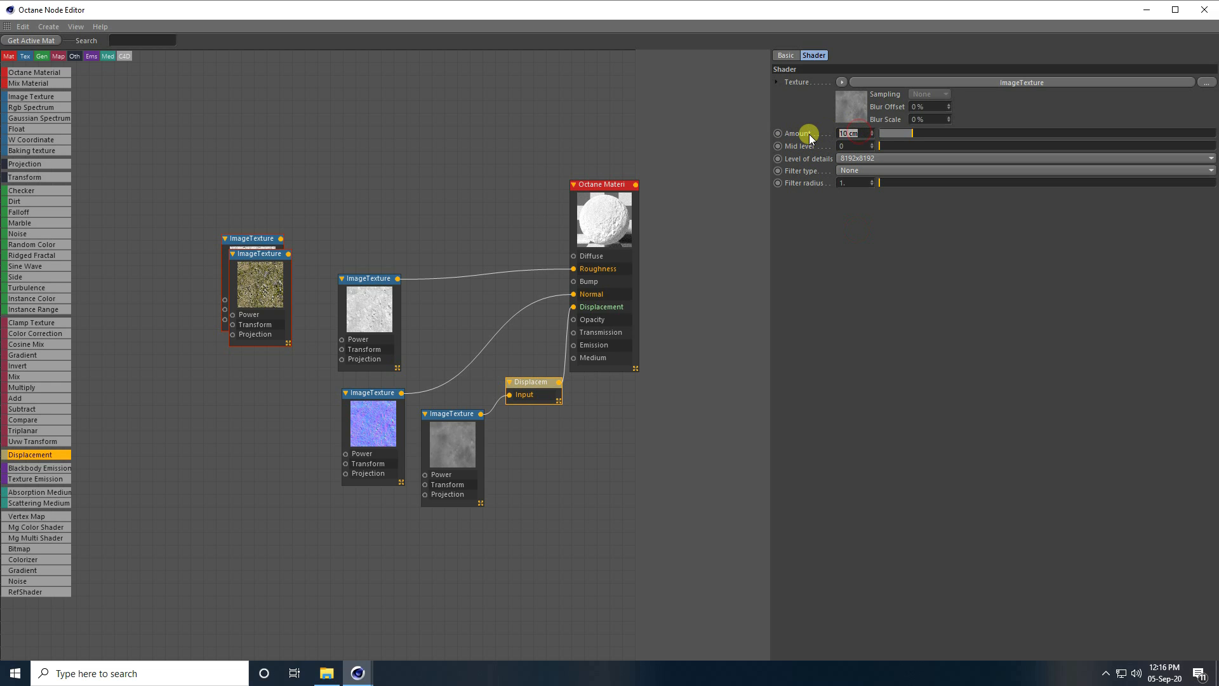
{"action": "type", "text": "50"}
{"action": "key", "text": "Return"}
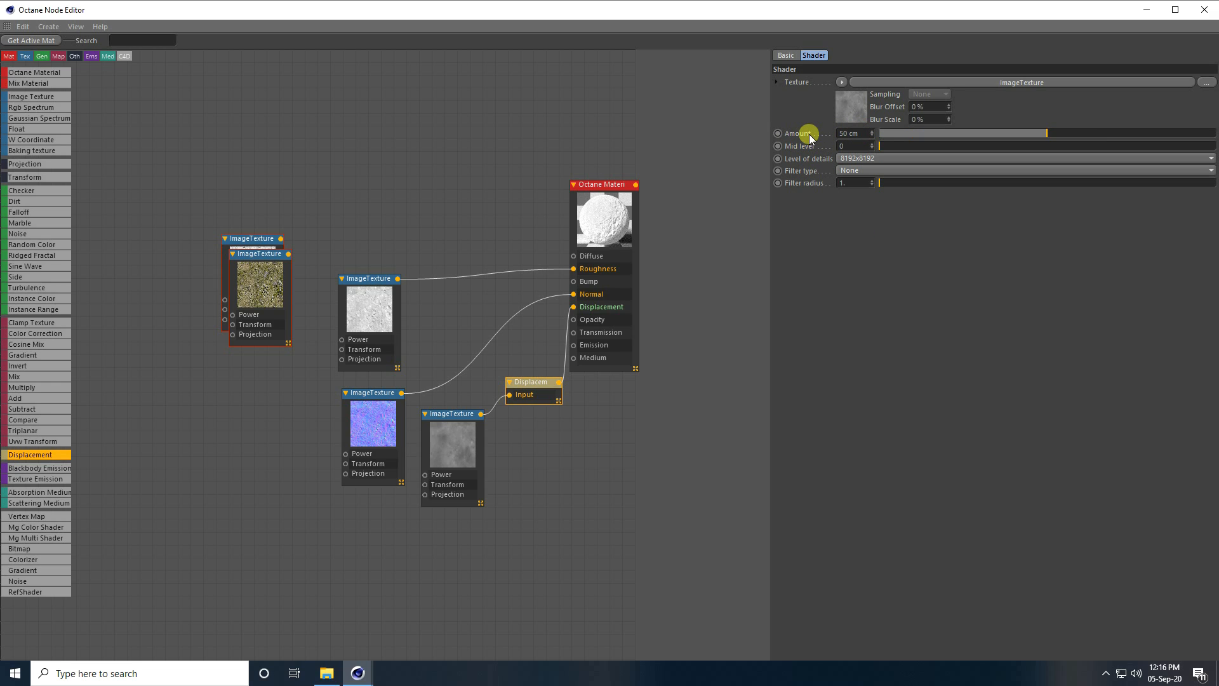
Step: Connect the diff image to the material's Diffuse input and the ao image to its Bump input
{"action": "left_click_drag", "start_coordinate": [247, 258], "coordinate": [574, 256]}
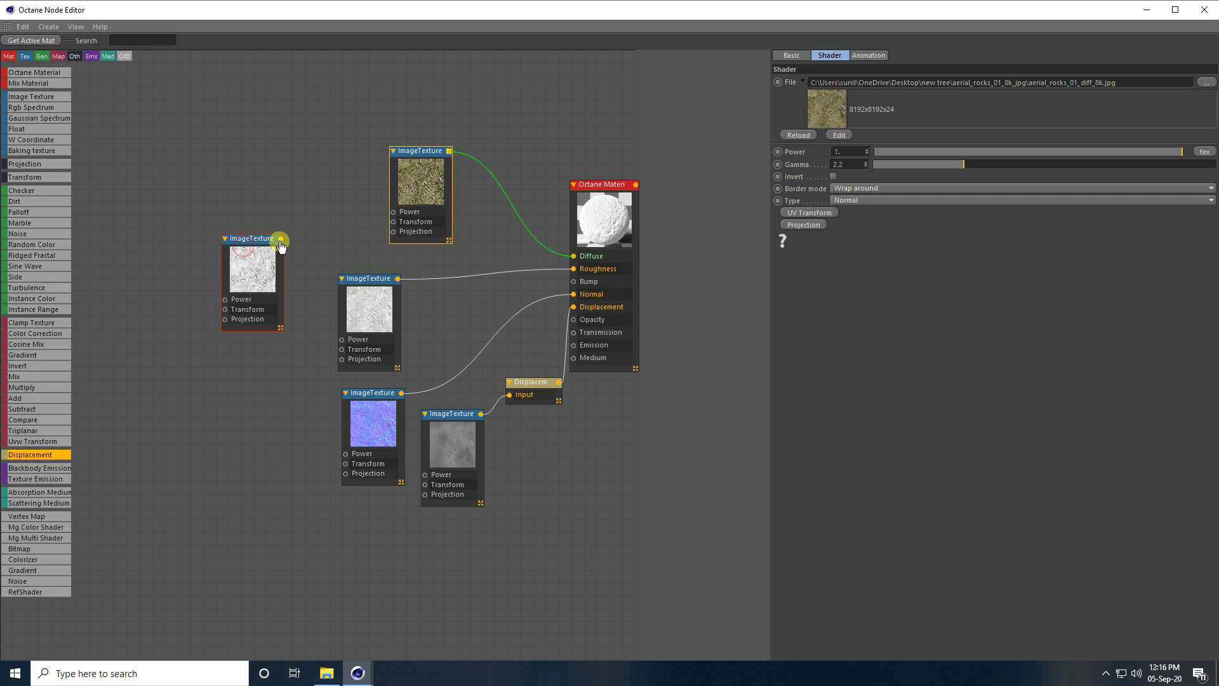
{"action": "left_click", "coordinate": [279, 239]}
{"action": "left_click", "coordinate": [573, 281]}
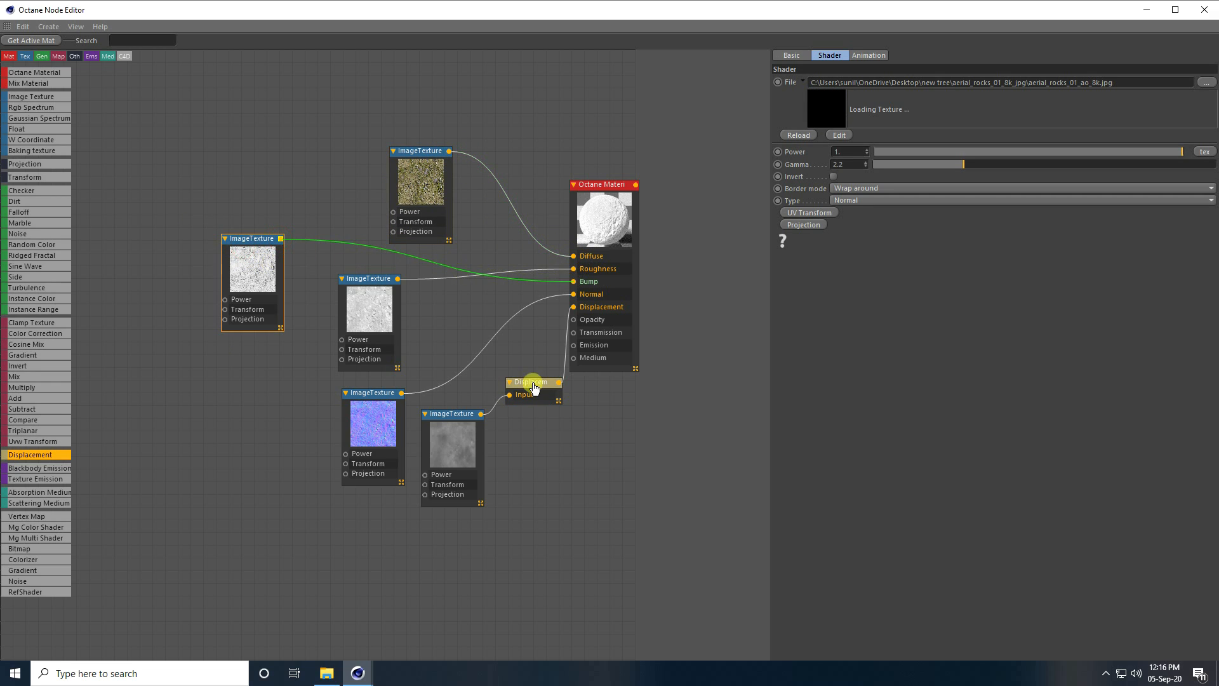
{"action": "left_click", "coordinate": [598, 214]}
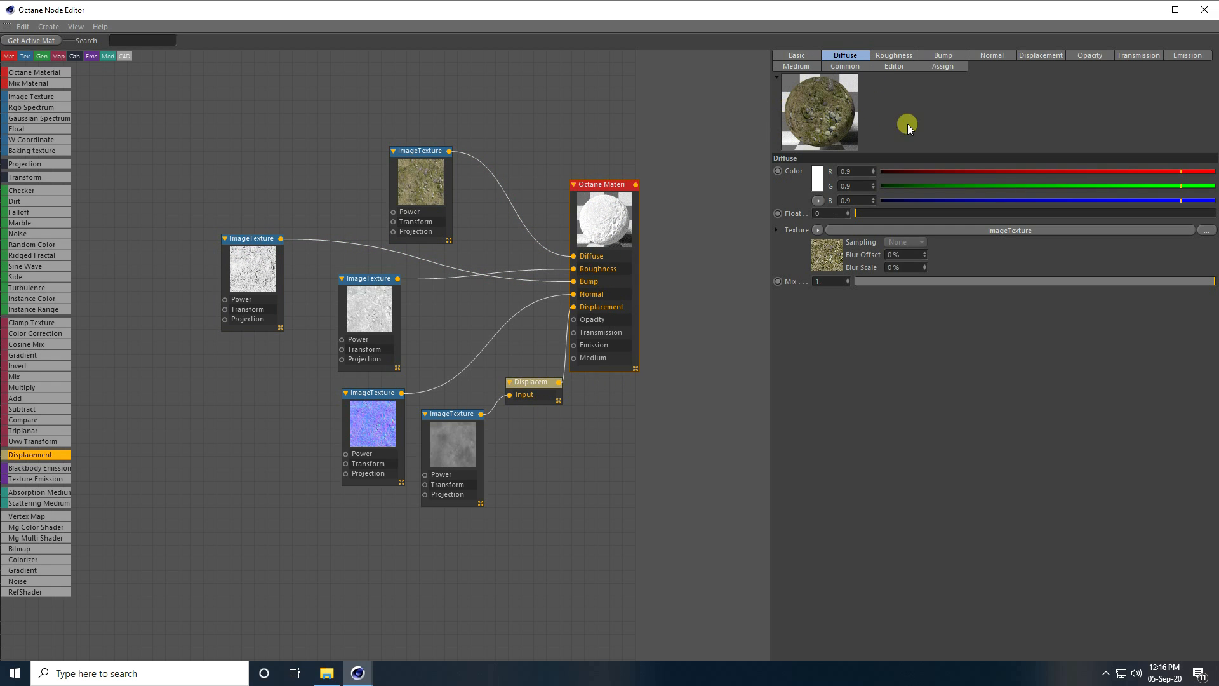
Step: Close the node and material editors and apply the aerial rocks material to the Landscape object
{"action": "left_click", "coordinate": [1207, 18]}
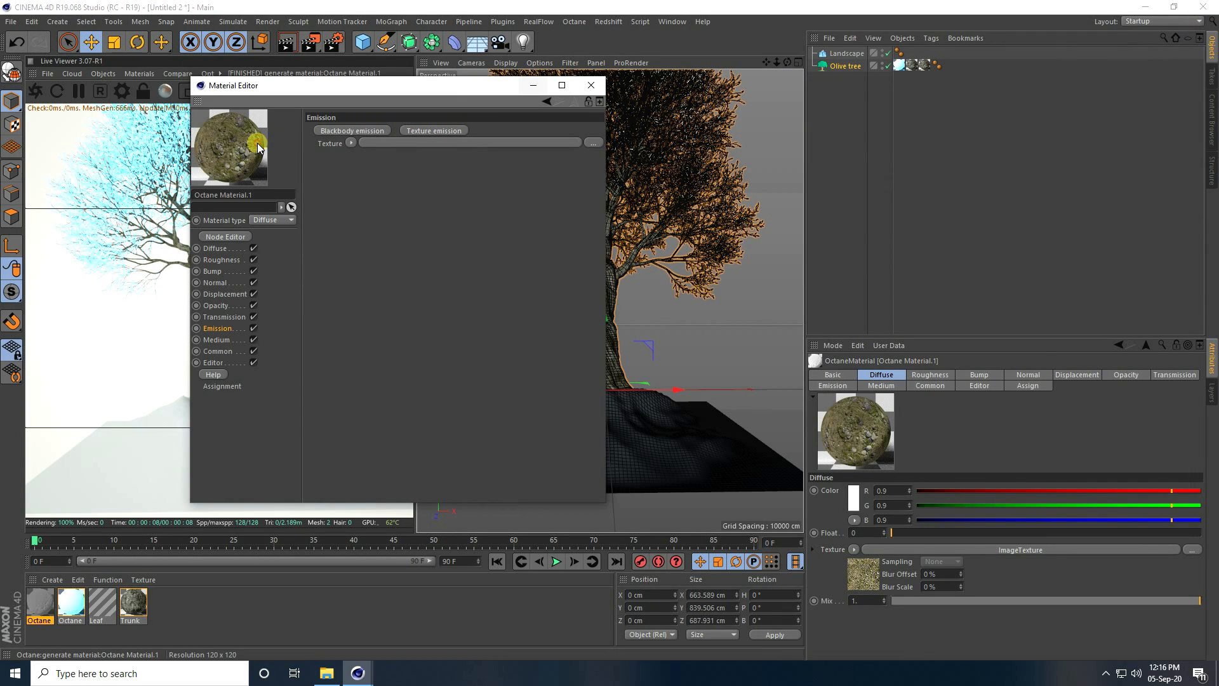
{"action": "left_click", "coordinate": [592, 89]}
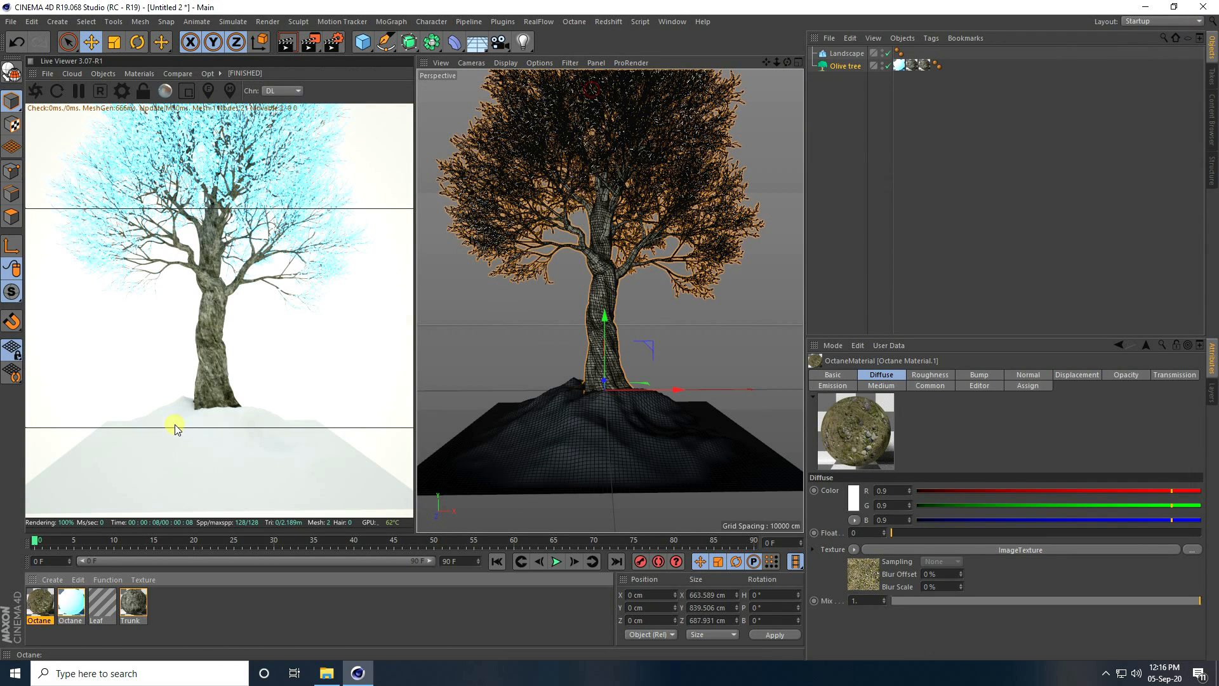
{"action": "left_click_drag", "start_coordinate": [41, 604], "coordinate": [842, 56]}
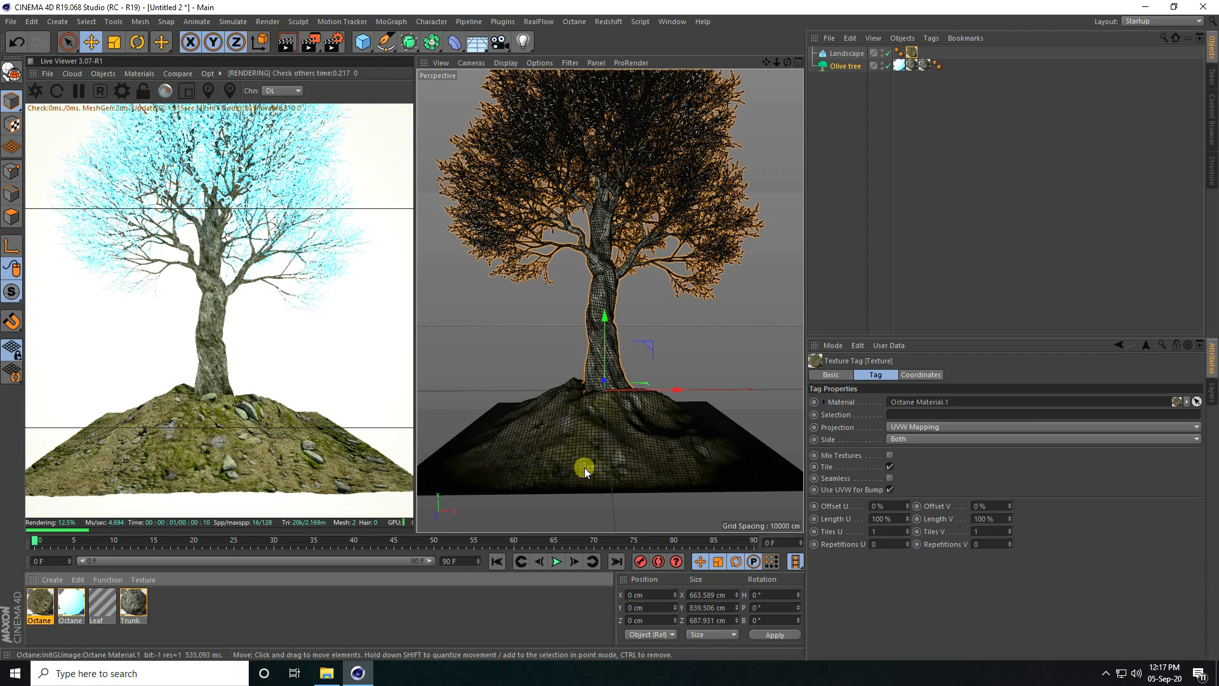
Step: Select the Landscape's texture tag to show its tiling settings
{"action": "scroll", "coordinate": [592, 481], "scroll_direction": "up", "scroll_amount": 1}
{"action": "scroll", "coordinate": [592, 481], "scroll_direction": "up", "scroll_amount": 2}
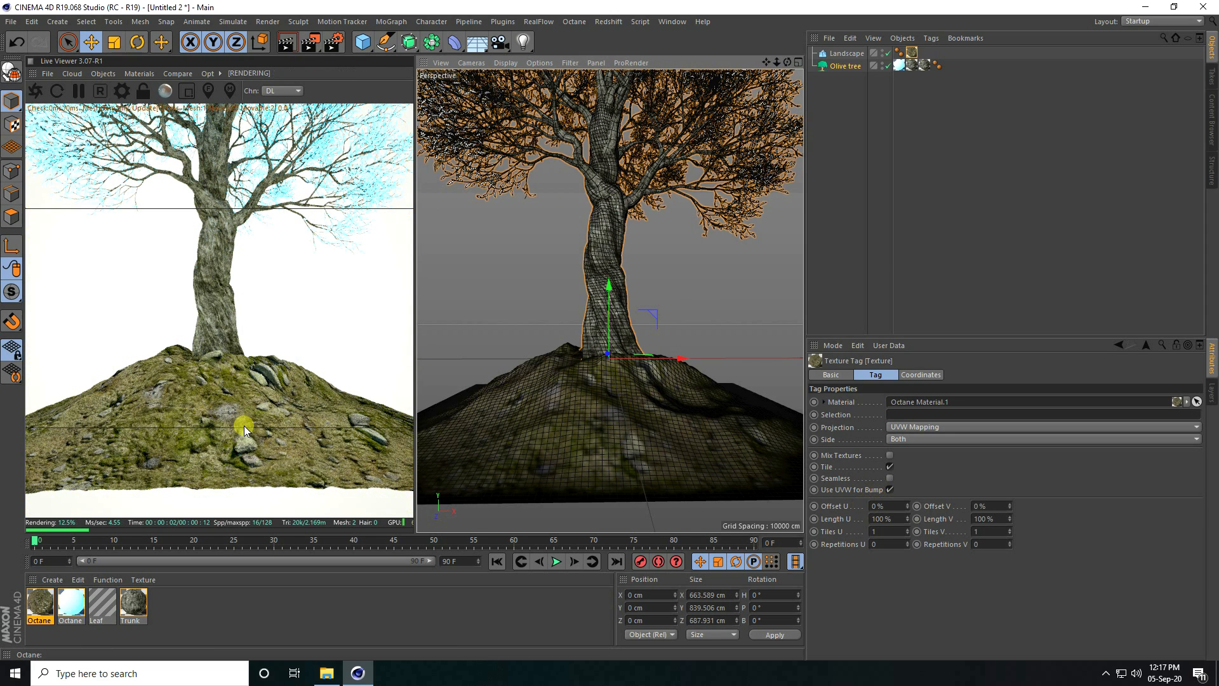
{"action": "left_click", "coordinate": [912, 52]}
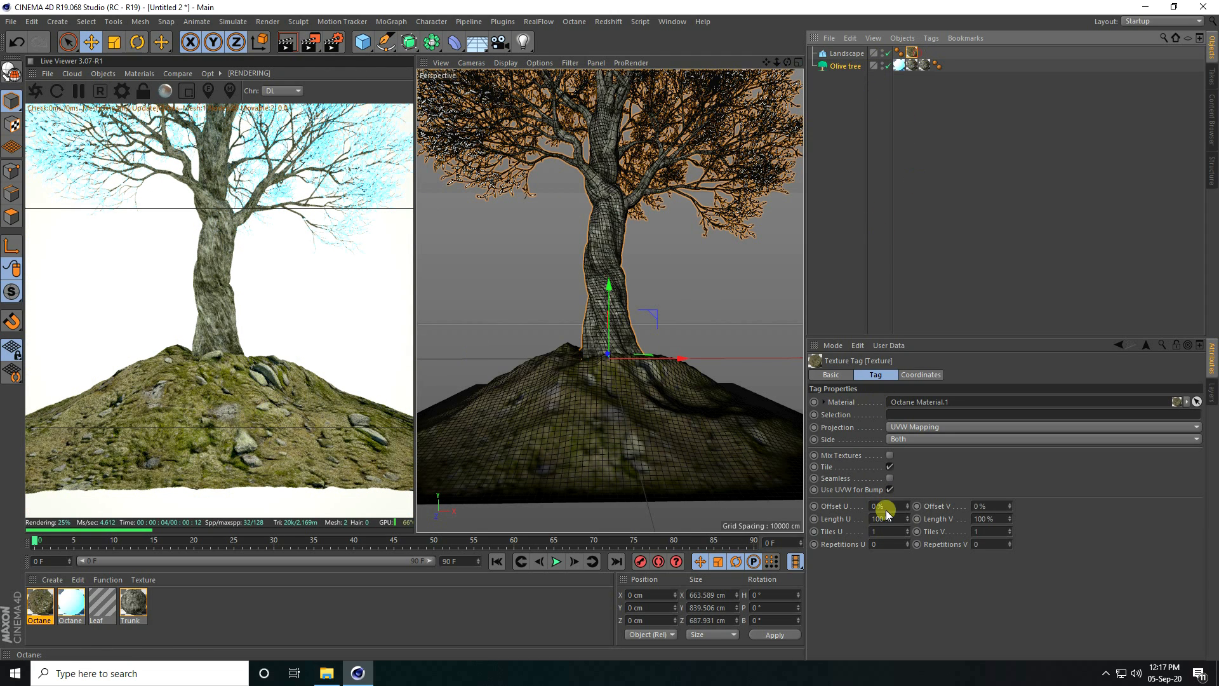